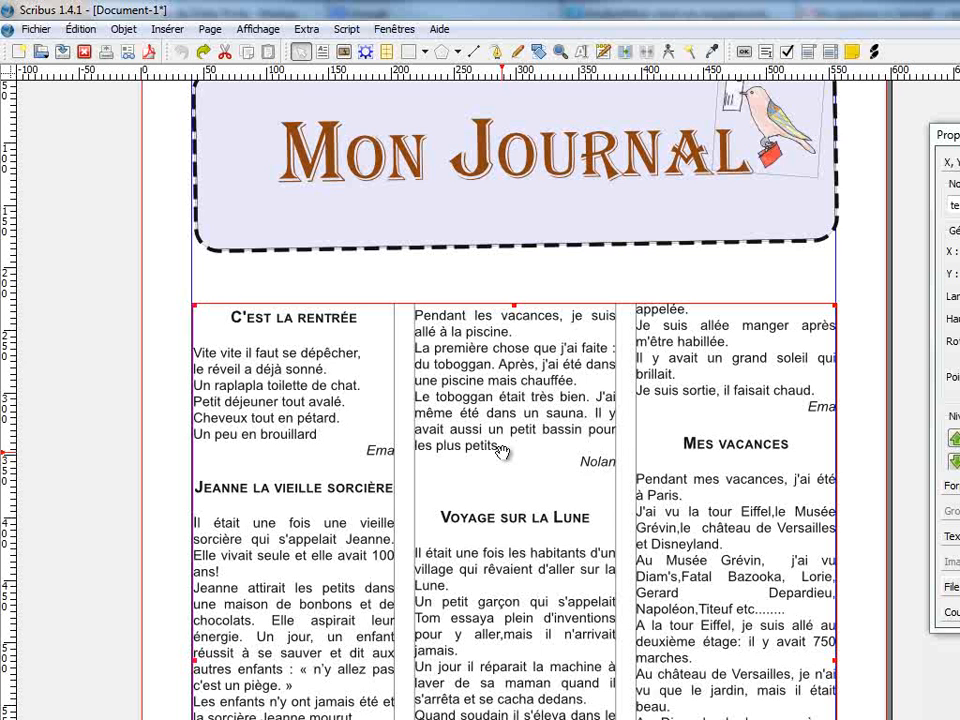
# - Draw an image frame about 162 × 205 pt in the middle column, over the "Voyage sur la Lune" article
pyautogui.scroll(-5, 500, 447)
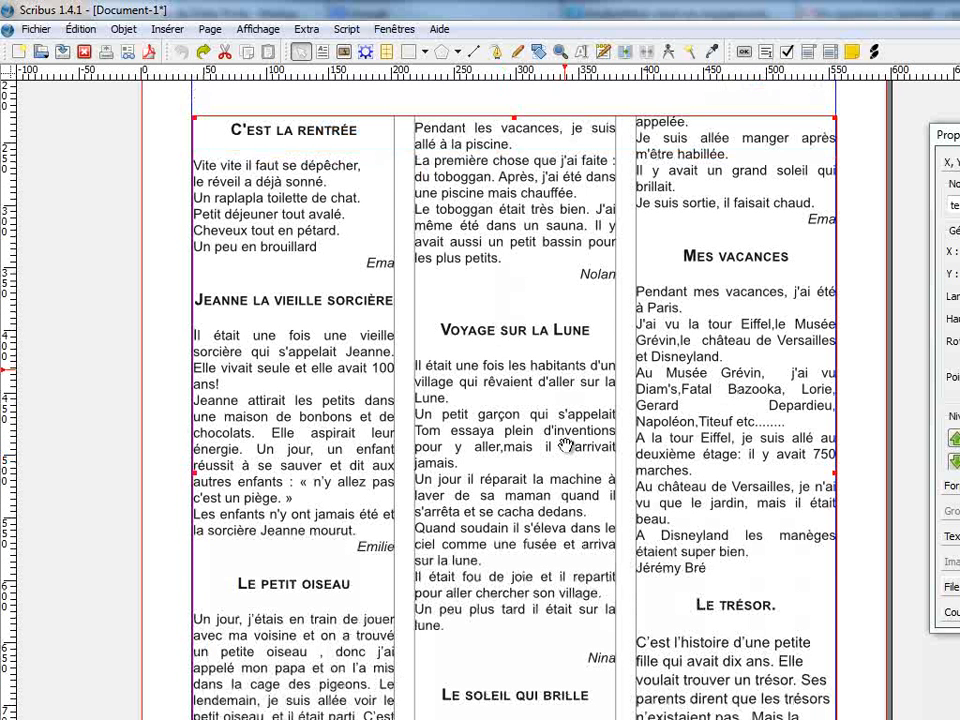
pyautogui.click(344, 55)
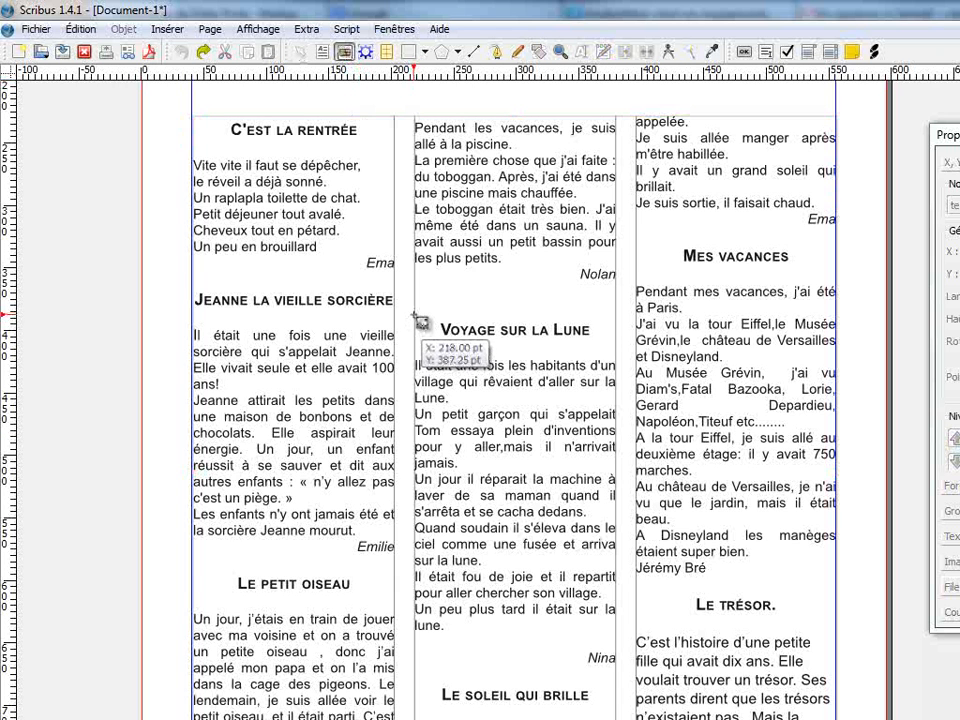
pyautogui.moveTo(415, 315); pyautogui.dragTo(617, 572)
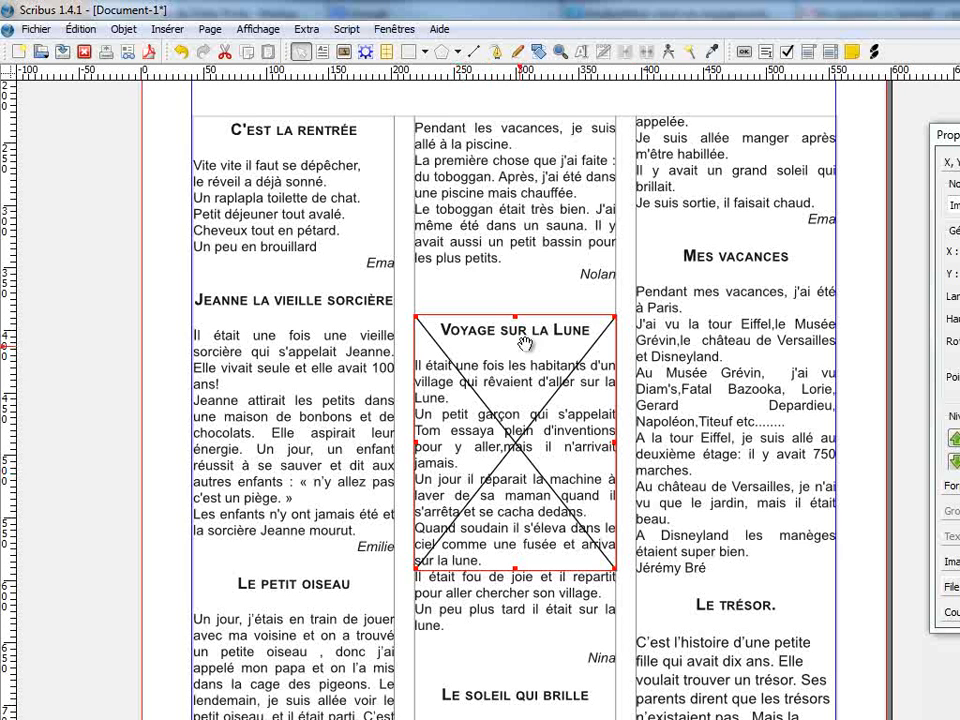
# - Import the picture bateau.jpg from the dessinsenfants folder into the middle column's image frame
pyautogui.rightClick(517, 404)
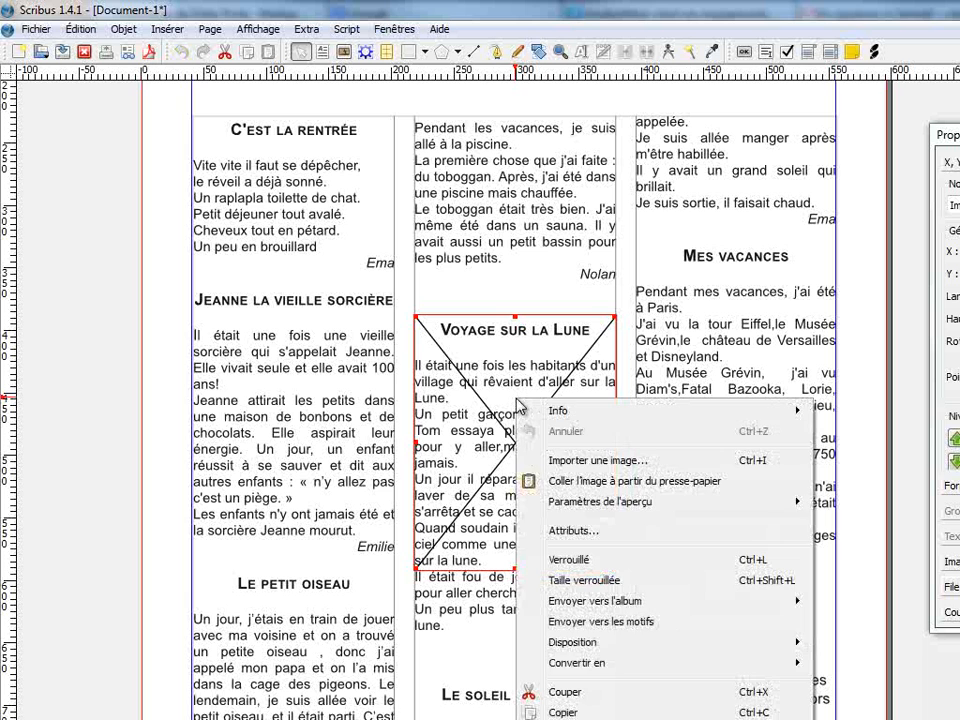
pyautogui.click(590, 462)
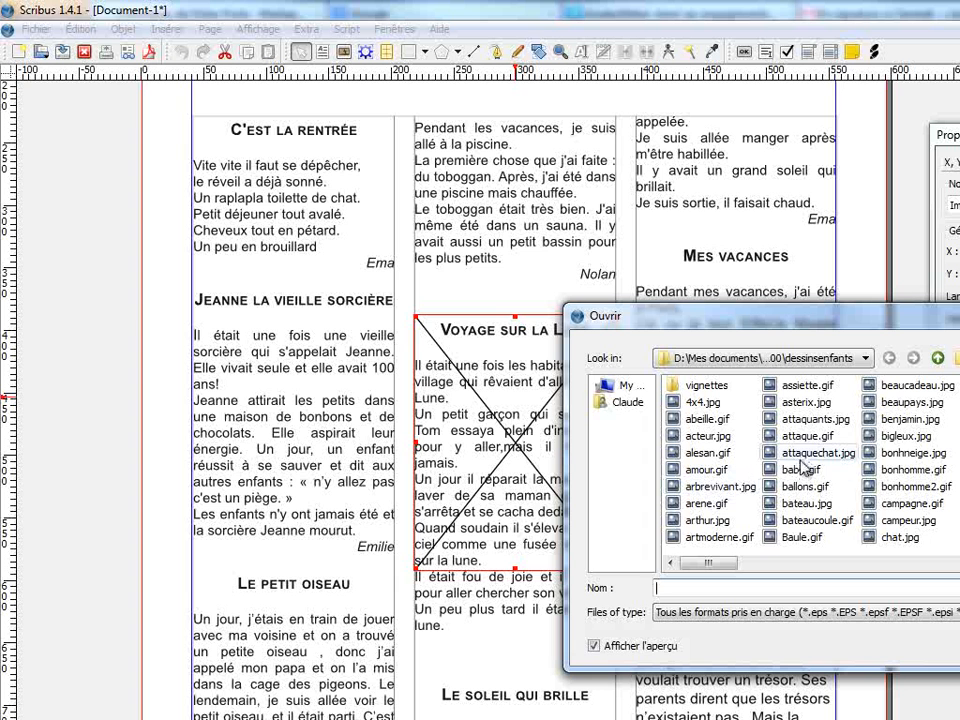
pyautogui.click(805, 505)
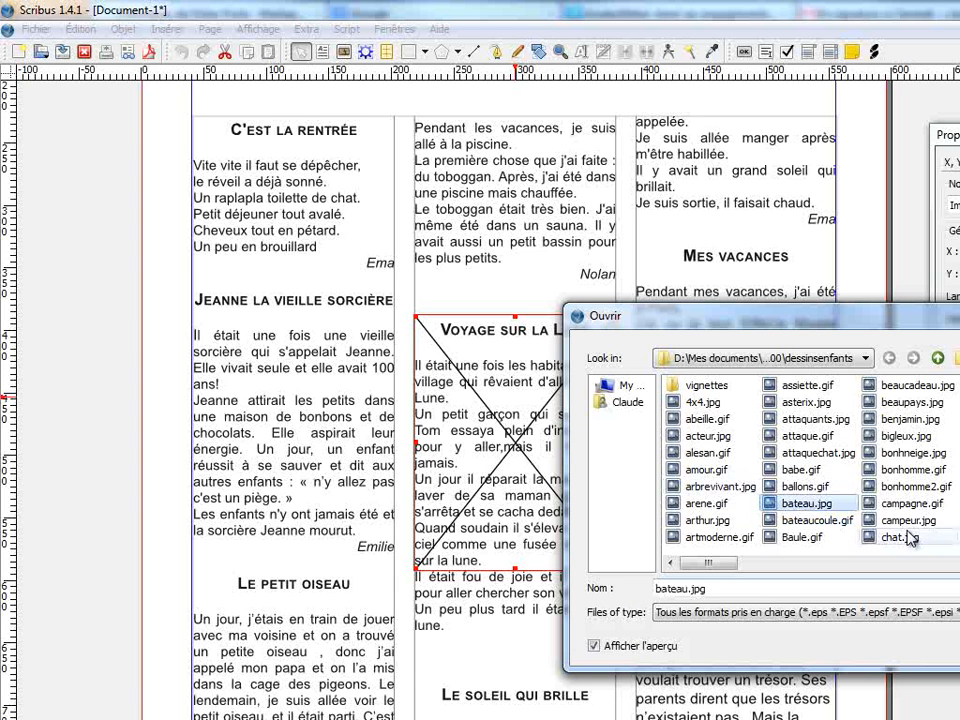
pyautogui.moveTo(922, 340); pyautogui.dragTo(566, 292)
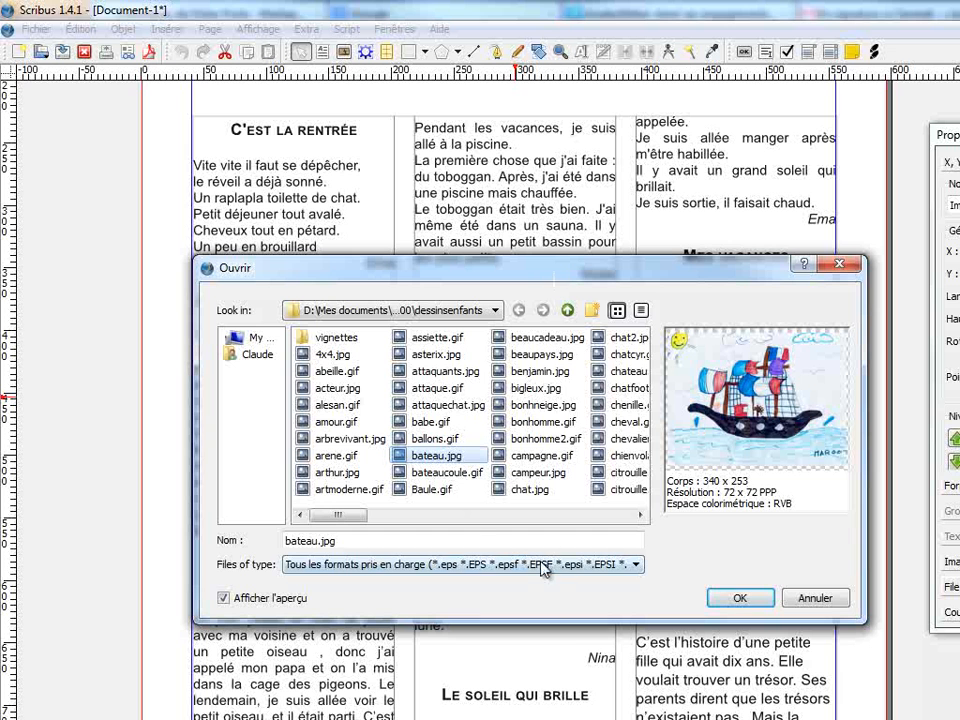
pyautogui.click(746, 598)
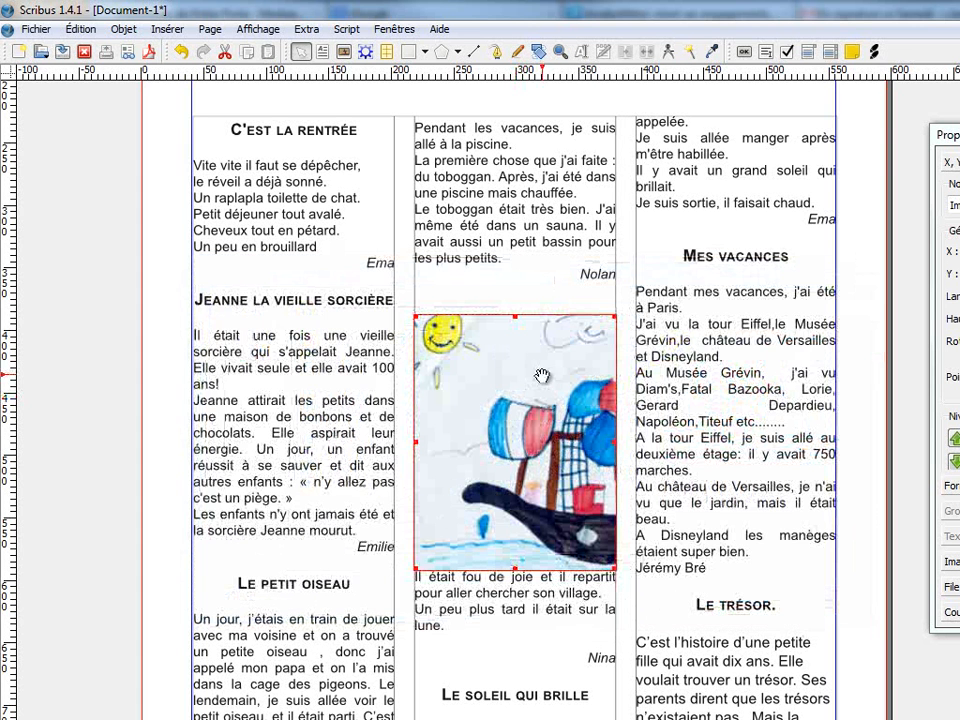
# - Scale the boat picture proportionally to its frame and shorten the frame to about 123 pt high
pyautogui.moveTo(950, 135); pyautogui.dragTo(88, 183)
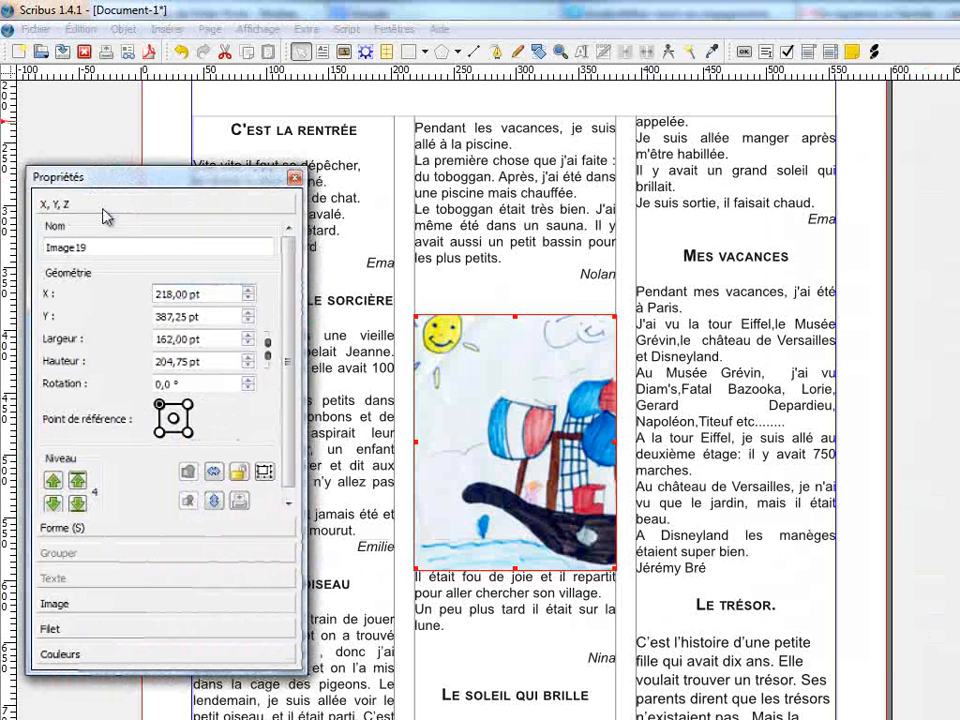
pyautogui.click(55, 604)
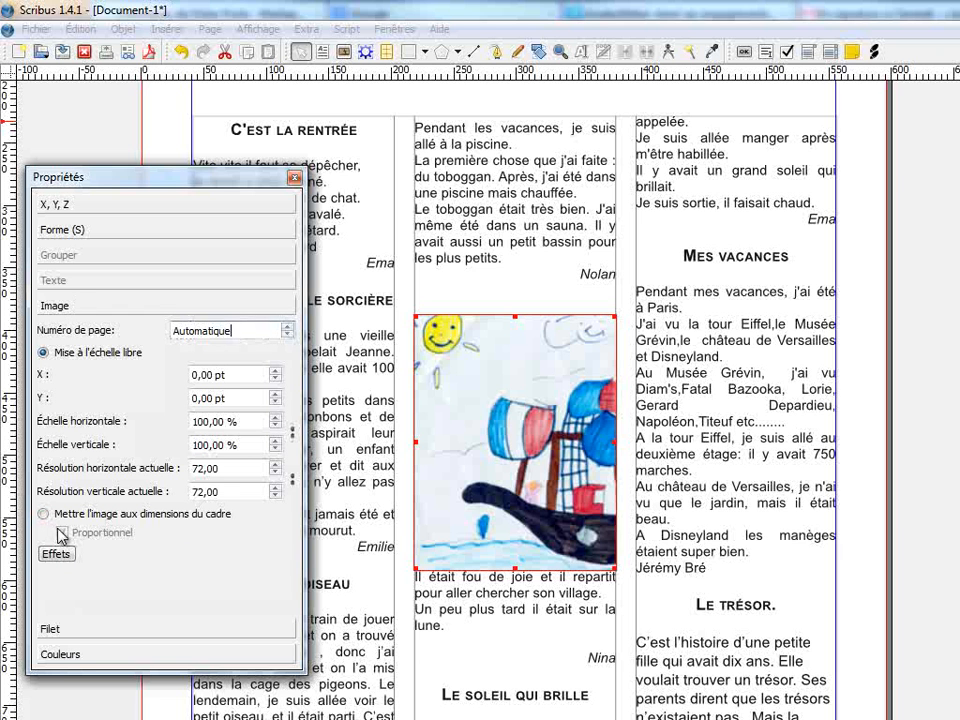
pyautogui.click(43, 513)
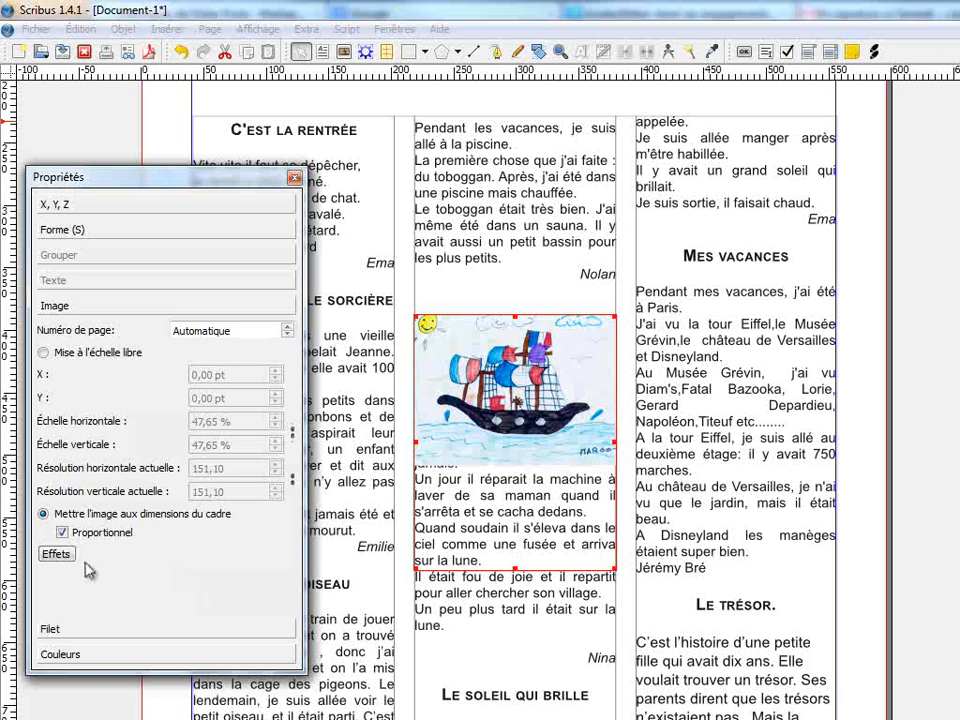
pyautogui.moveTo(514, 568); pyautogui.dragTo(516, 469)
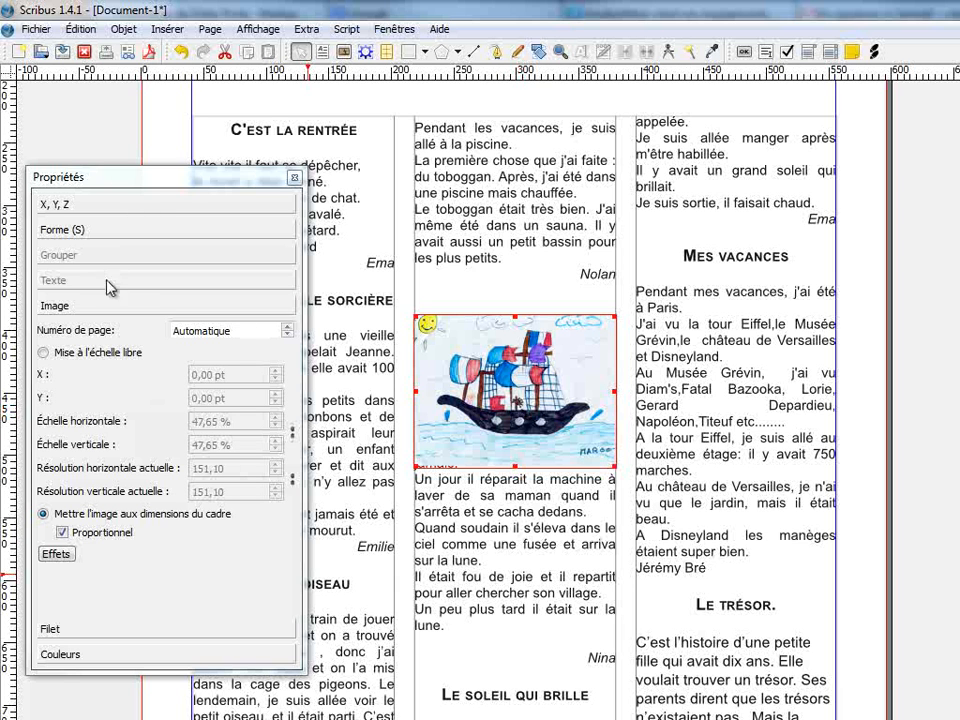
# - Make the text flow around the boat picture using the frame shape, and name the frame "bateau"
pyautogui.click(79, 234)
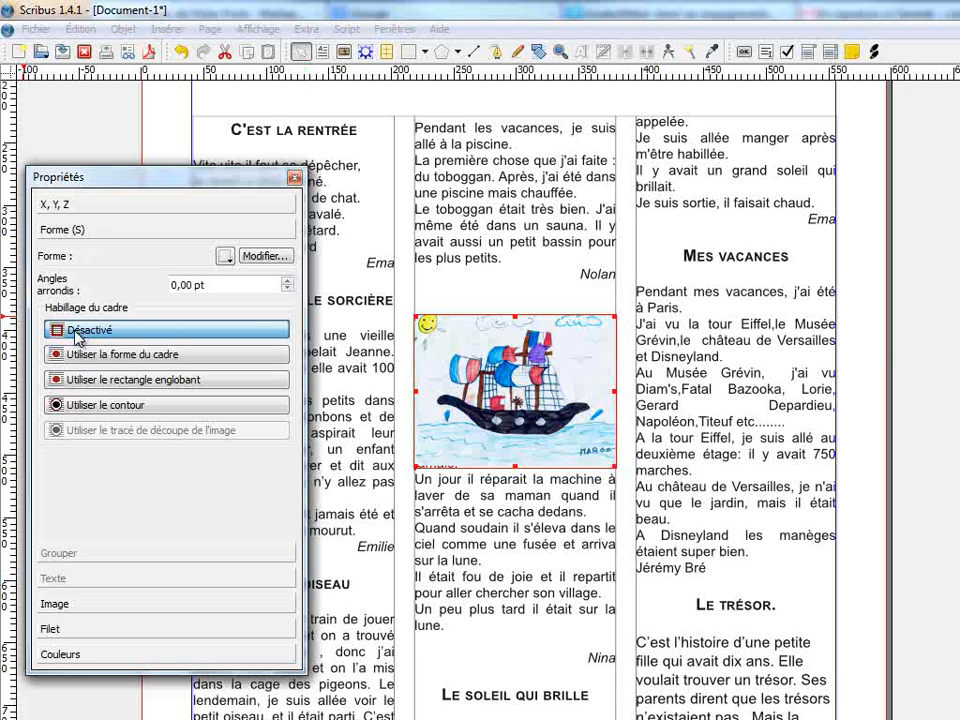
pyautogui.click(108, 356)
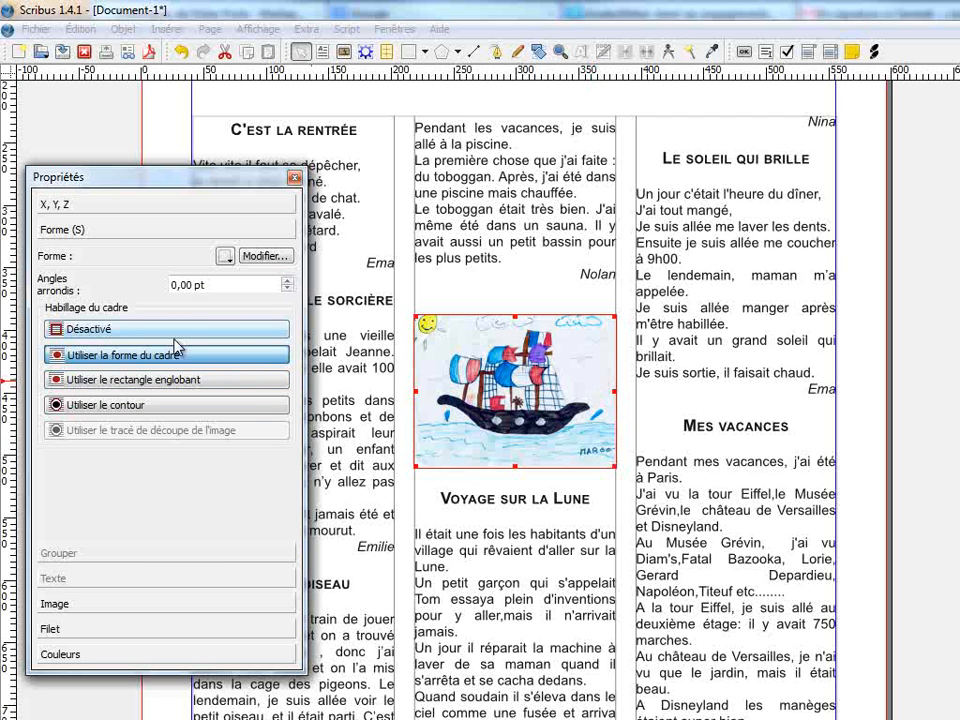
pyautogui.click(68, 205)
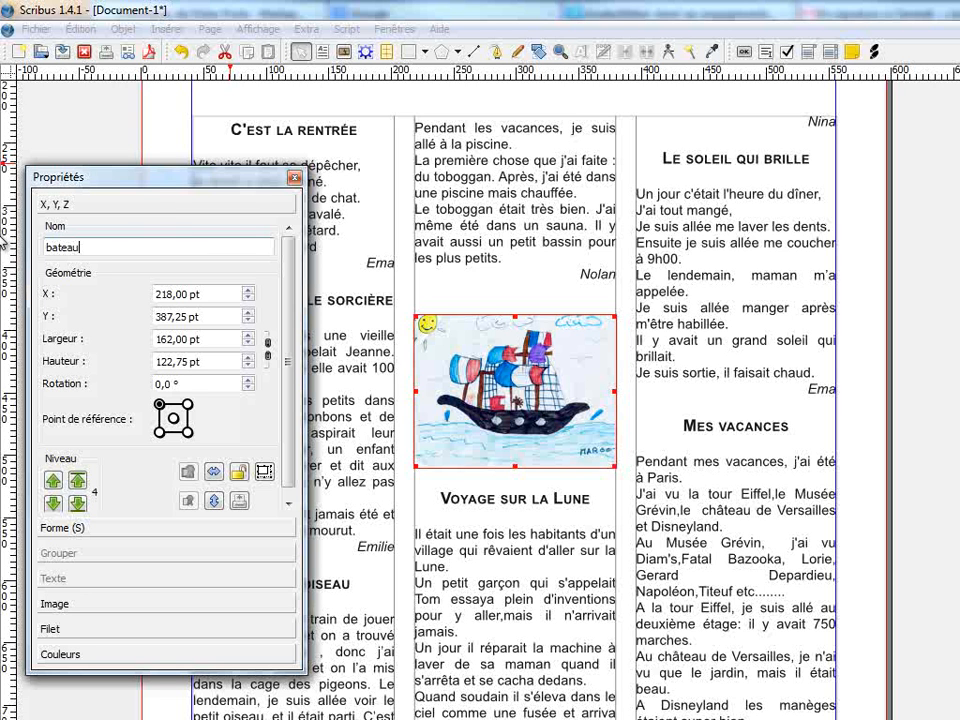
# - Draw an image frame about 158 × 182 pt over "Mes vacances" in the third column and import bonhomme.gif into it
pyautogui.click(345, 52)
pyautogui.moveTo(637, 409); pyautogui.dragTo(832, 638)
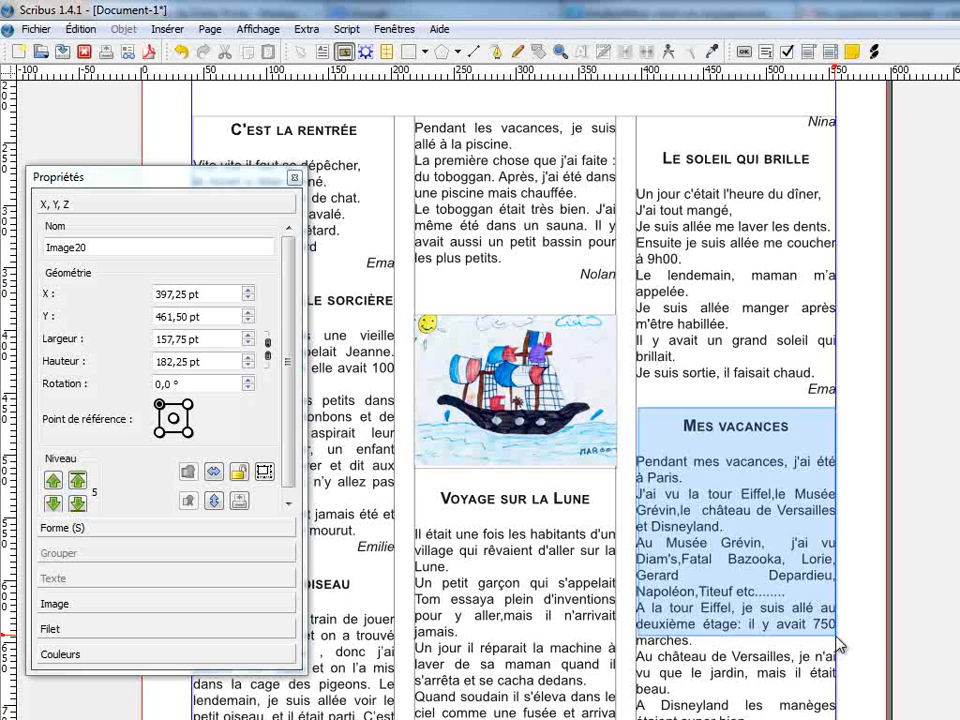
pyautogui.rightClick(750, 548)
pyautogui.click(766, 604)
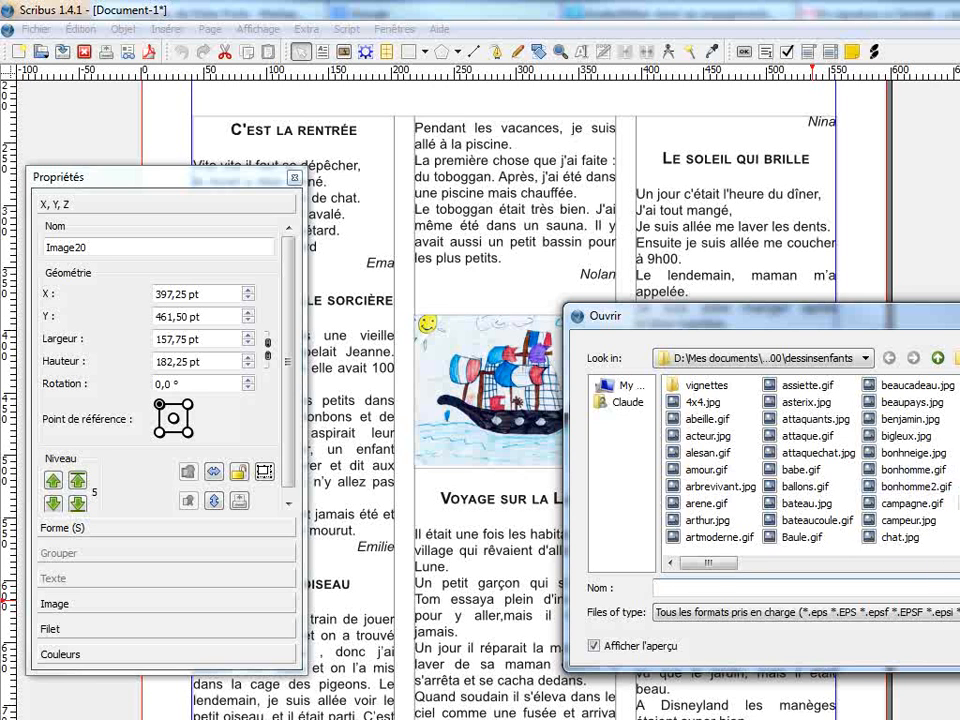
pyautogui.click(958, 503)
pyautogui.click(903, 521)
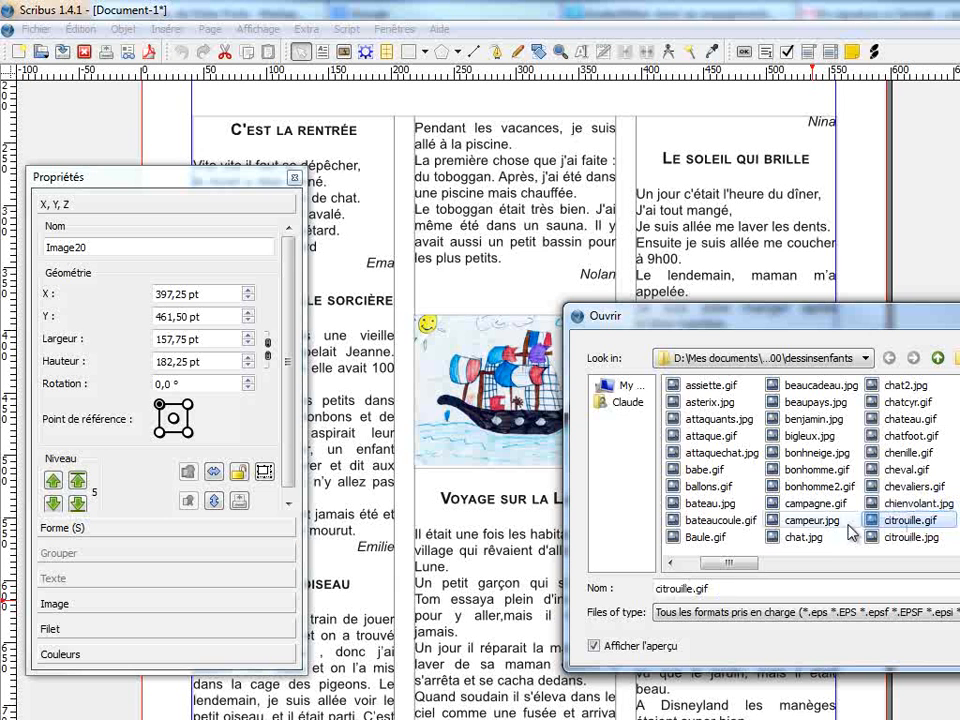
pyautogui.click(812, 530)
pyautogui.moveTo(845, 325); pyautogui.dragTo(535, 248)
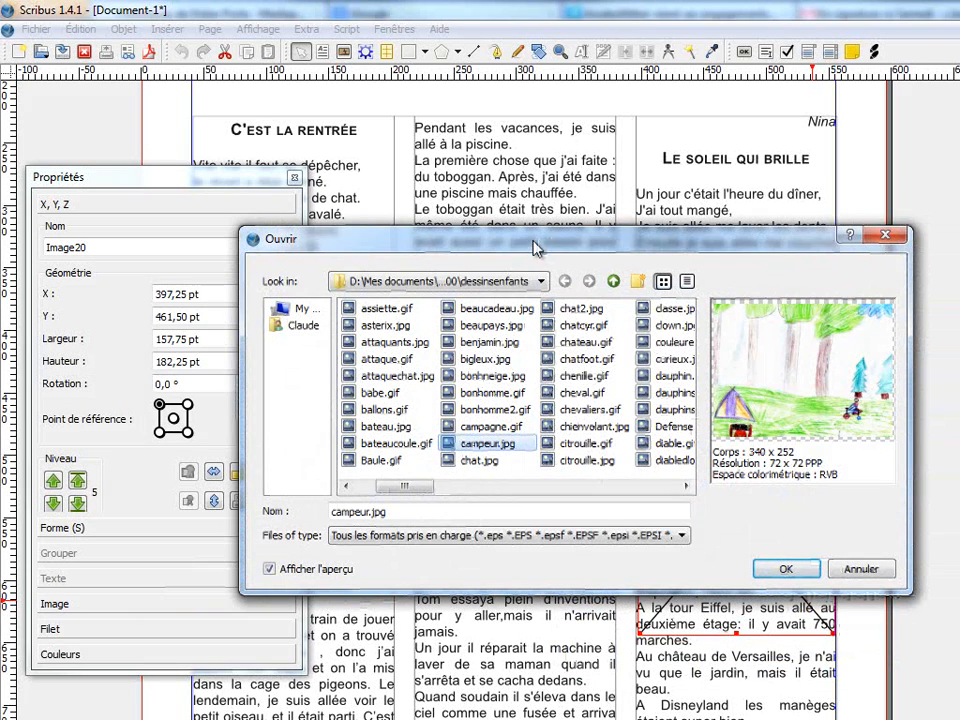
pyautogui.click(491, 393)
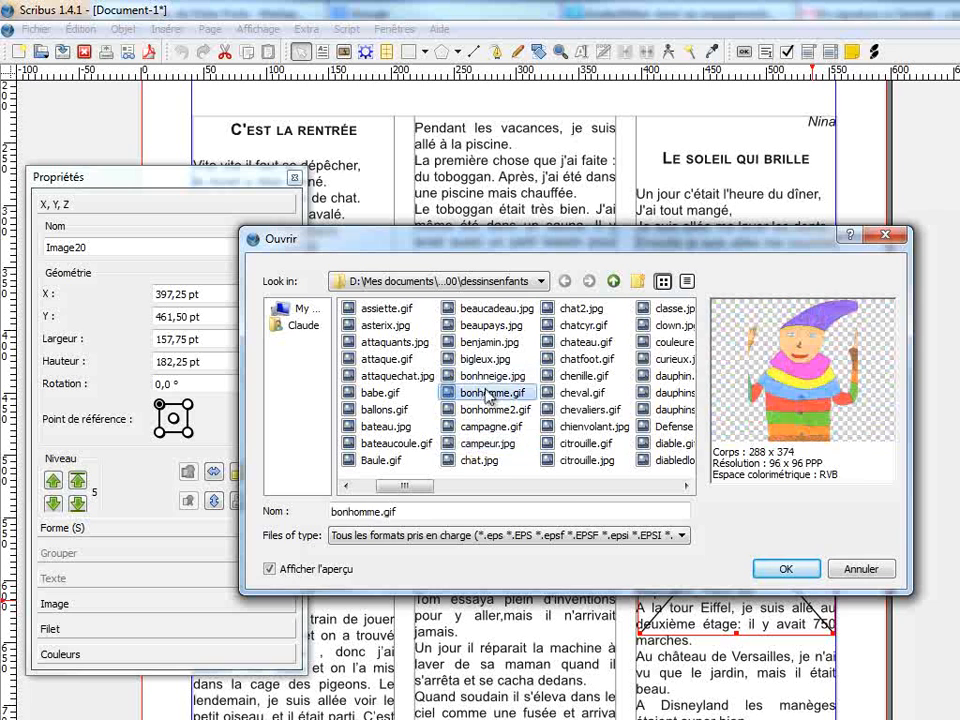
pyautogui.click(786, 569)
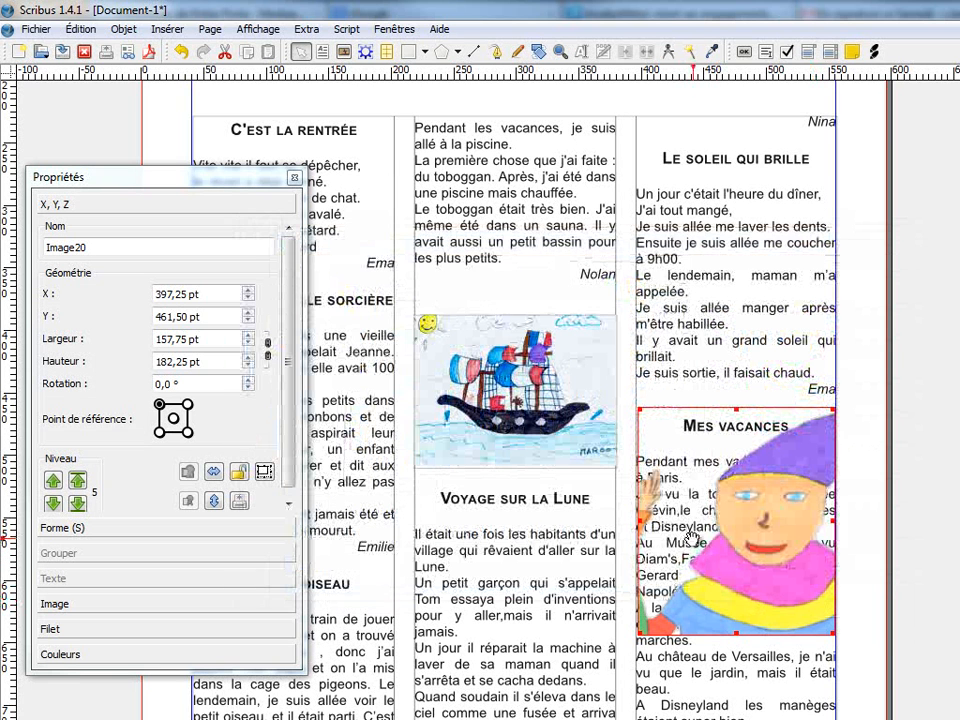
# - Scale the bonhomme picture proportionally to its frame and make the text flow around it using the contour line
pyautogui.click(52, 606)
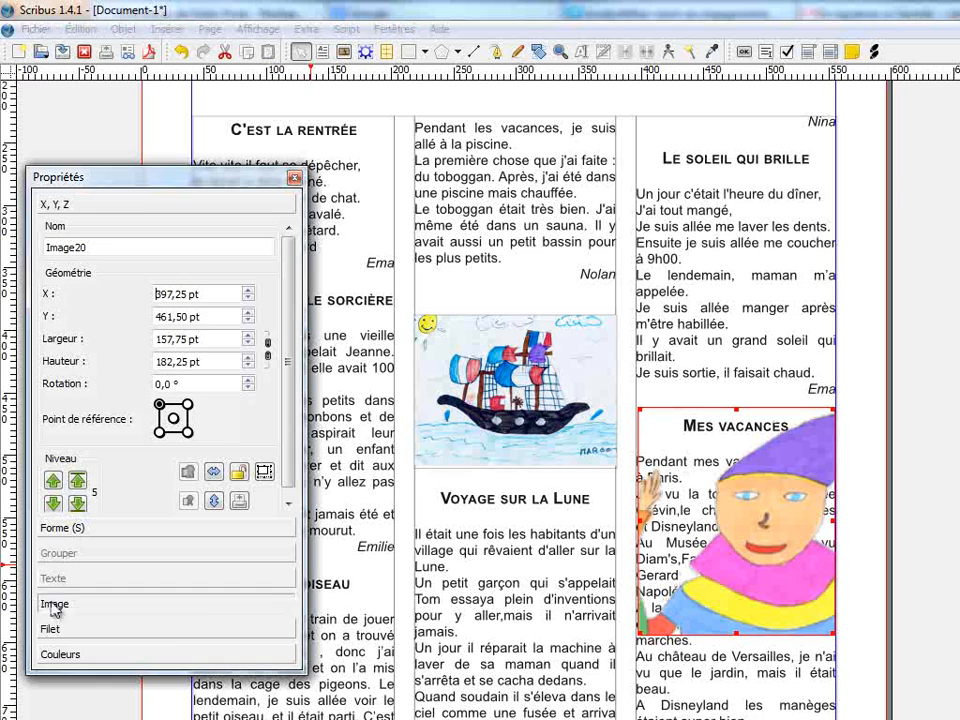
pyautogui.click(43, 514)
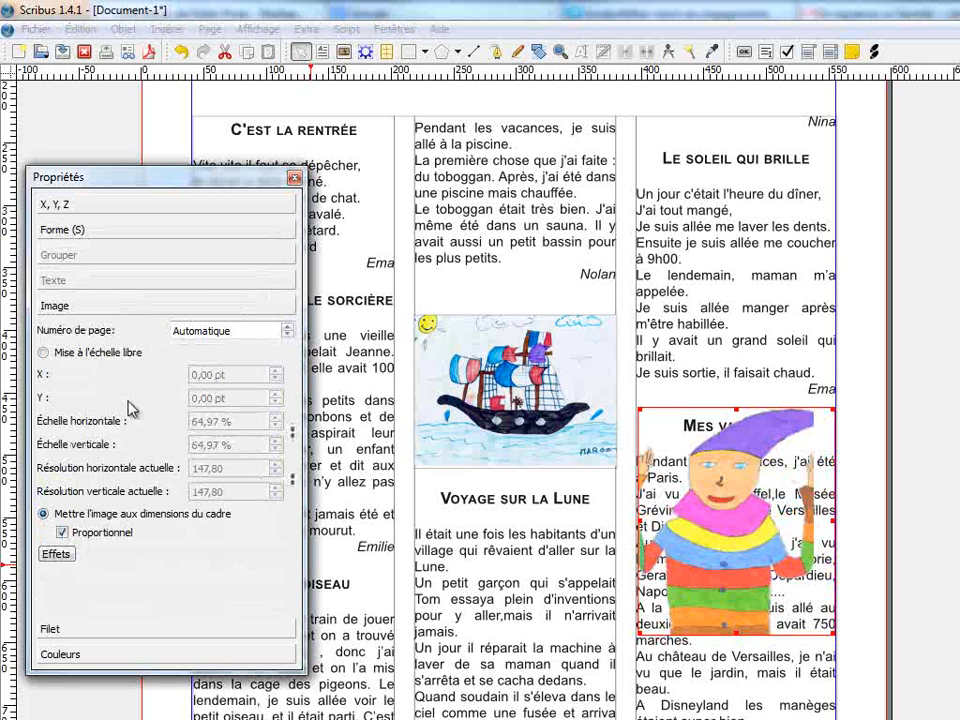
pyautogui.click(62, 230)
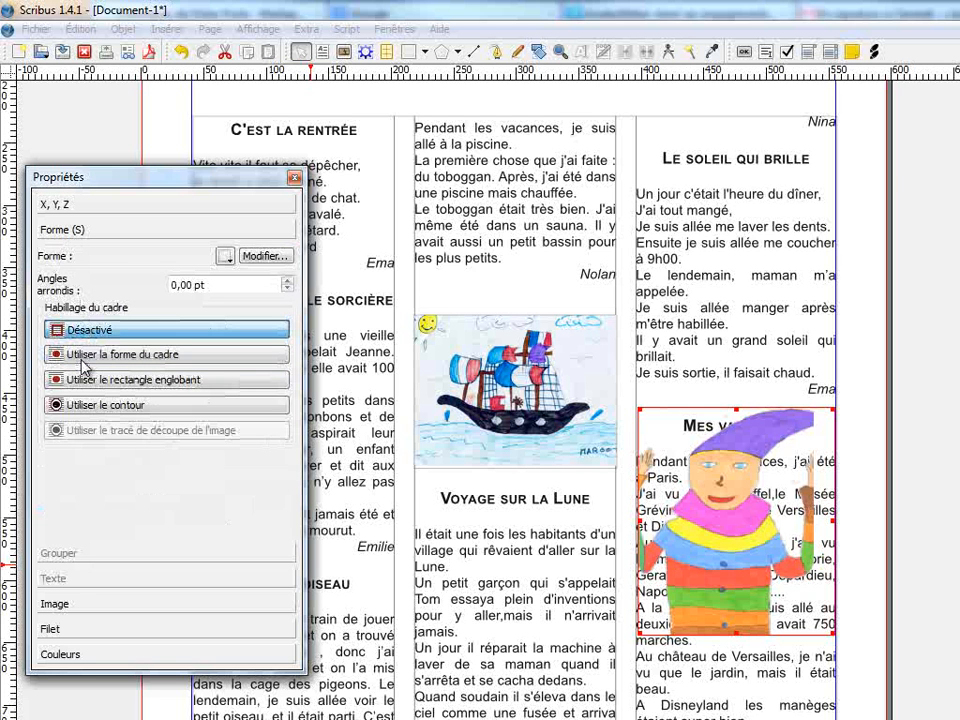
pyautogui.click(91, 408)
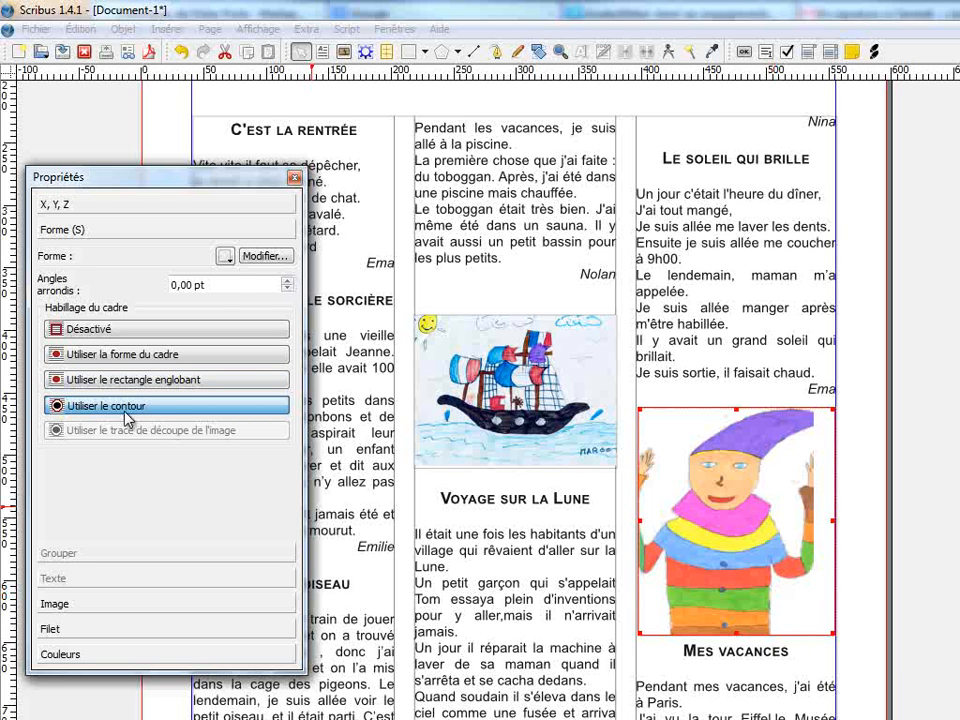
pyautogui.click(262, 257)
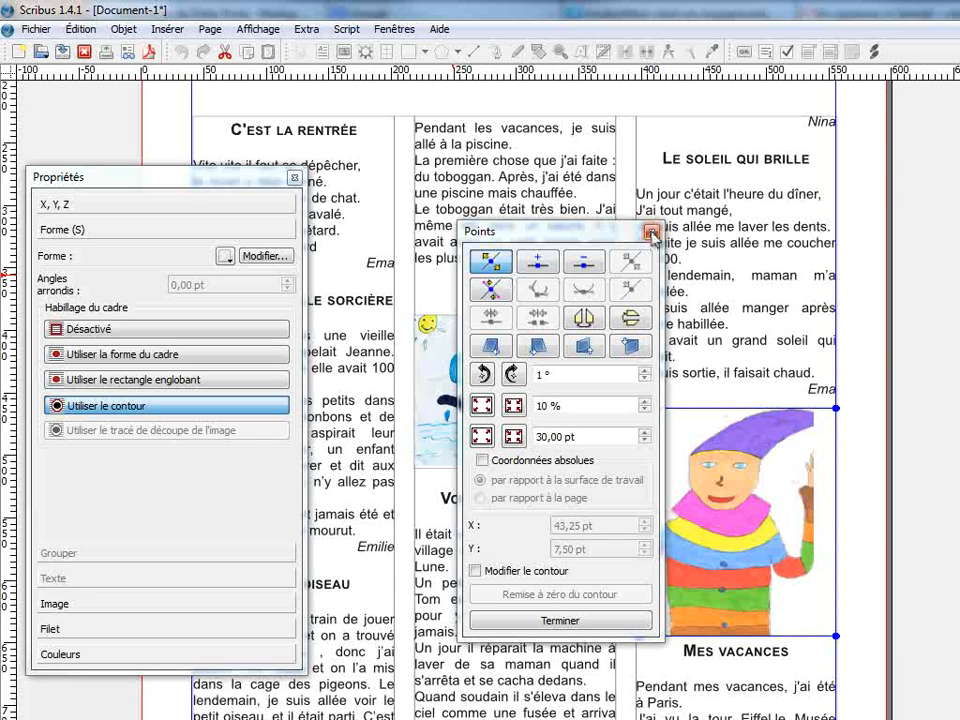
pyautogui.click(650, 234)
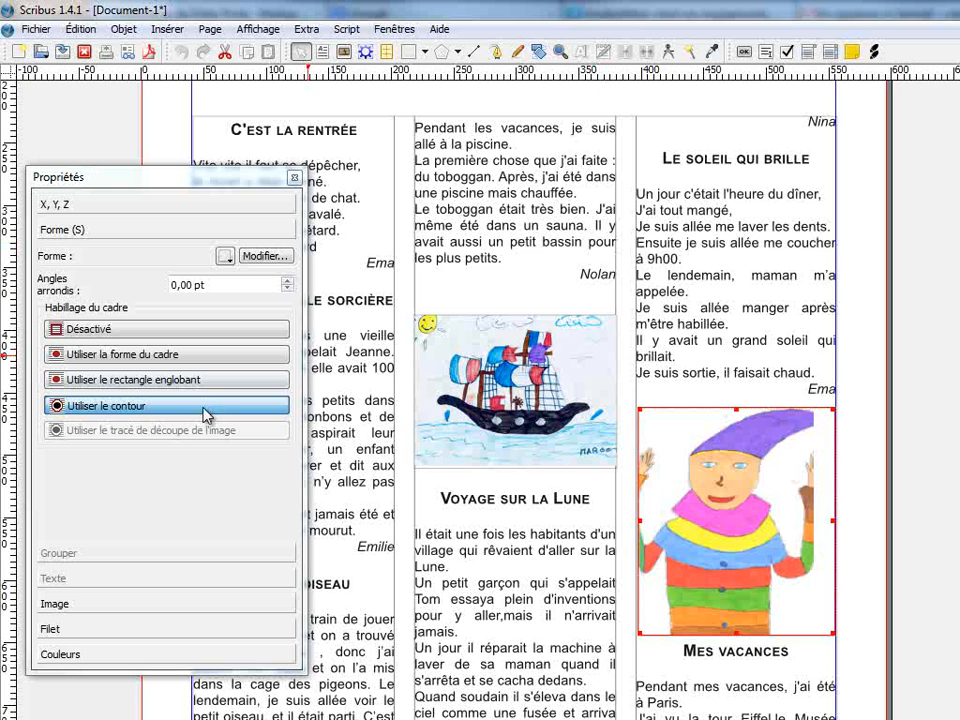
pyautogui.moveTo(222, 190); pyautogui.dragTo(827, 204)
pyautogui.click(827, 204)
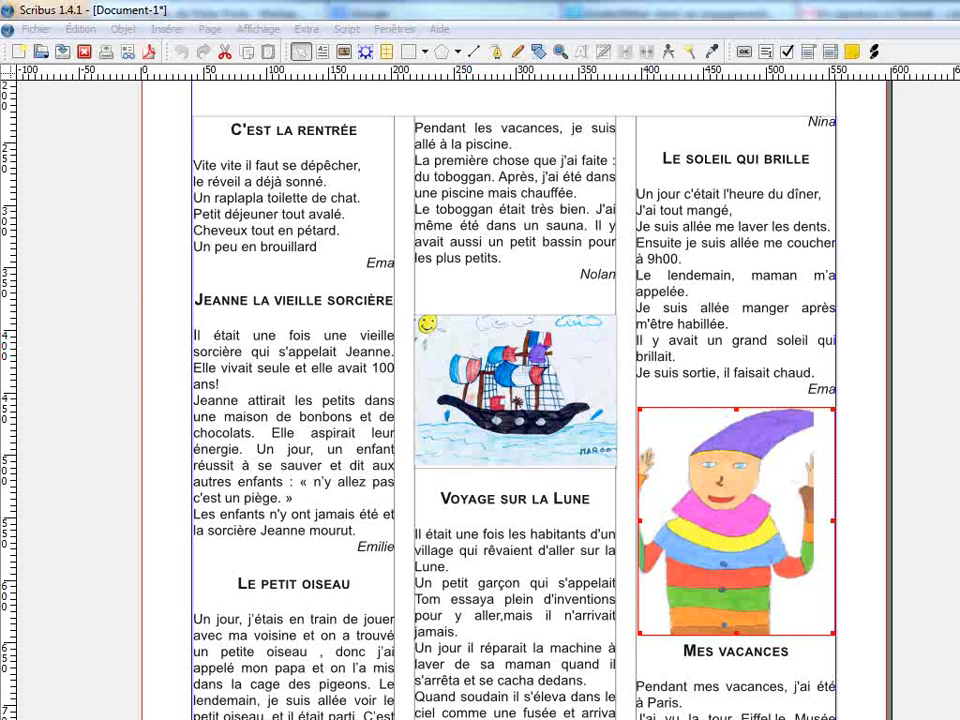
# - Insert 3 A4 portrait pages with the Normal master page at the end of the document
pyautogui.hotkey('ctrl', '0')
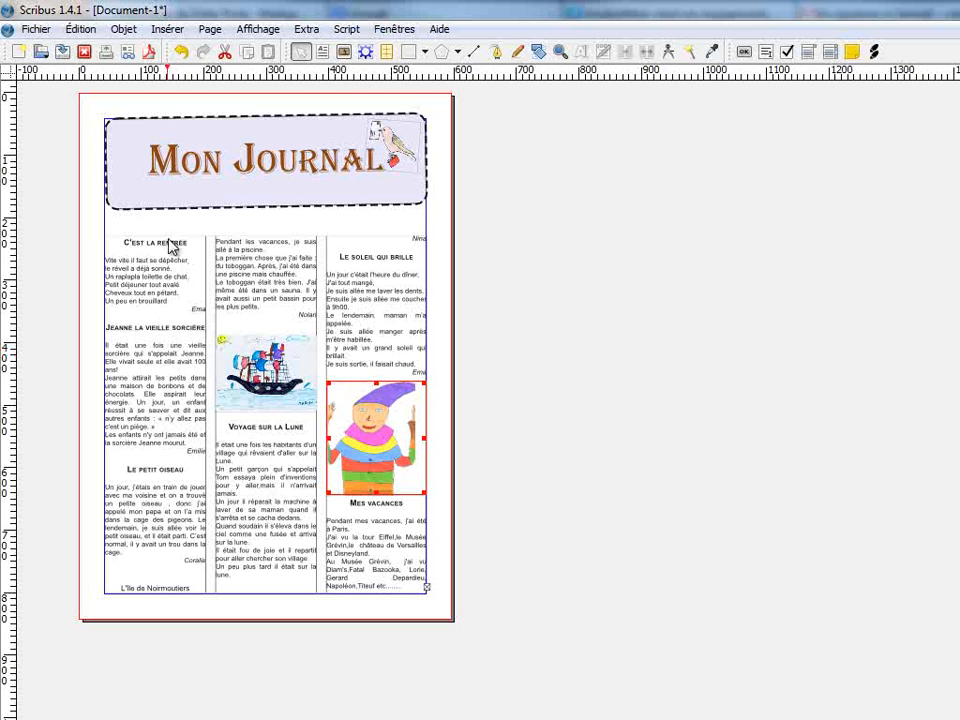
pyautogui.click(209, 29)
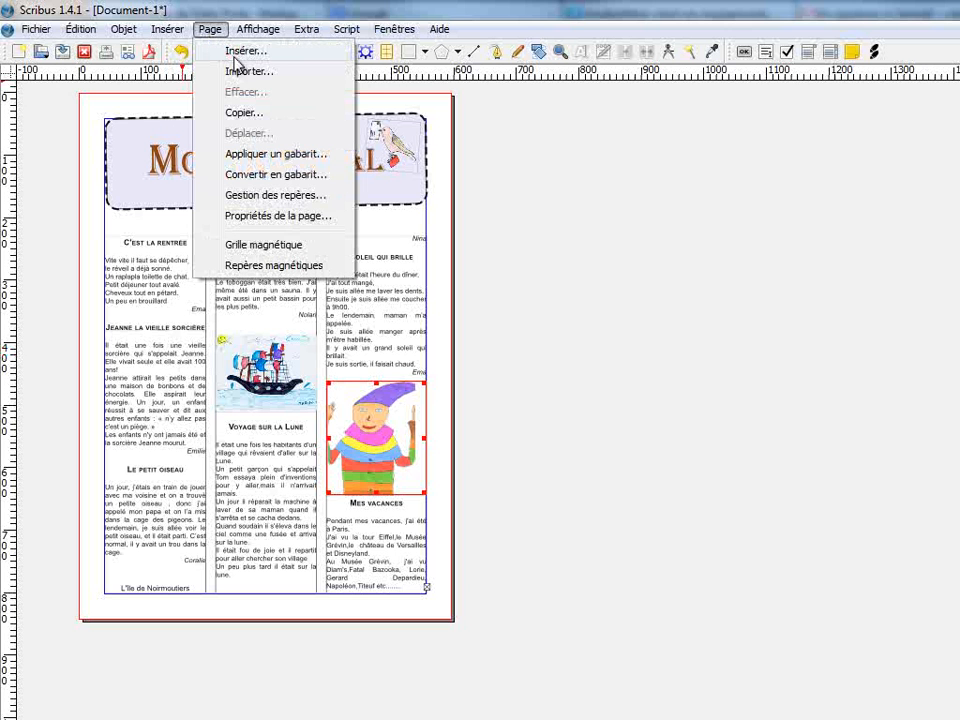
pyautogui.click(243, 52)
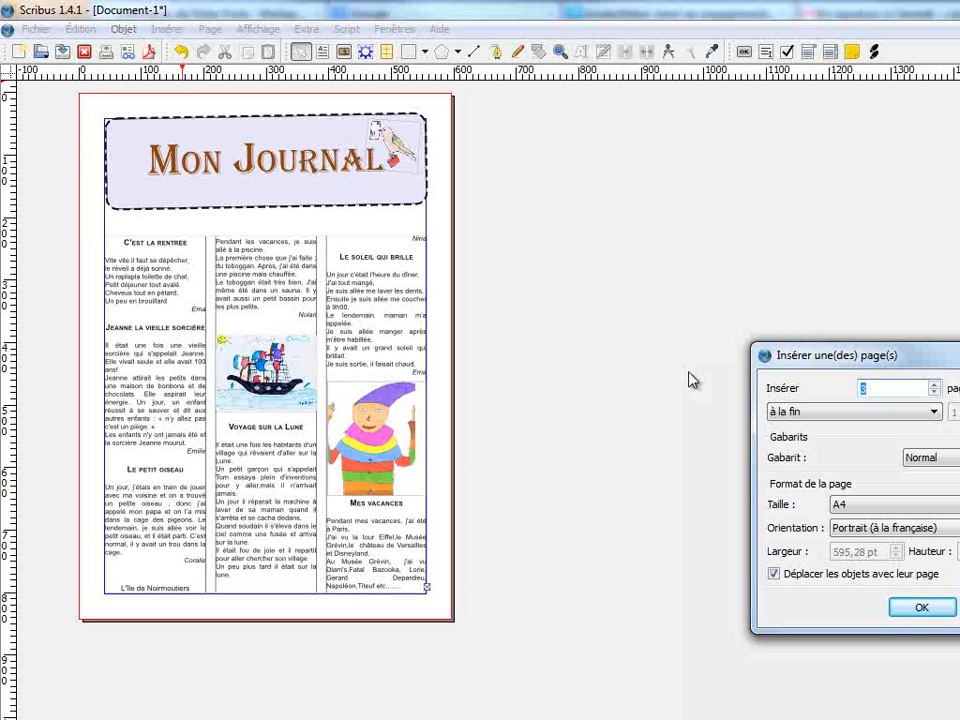
pyautogui.click(921, 608)
# - Draw a text frame filling the area within the margins of page 2
pyautogui.scroll(-5, 292, 510)
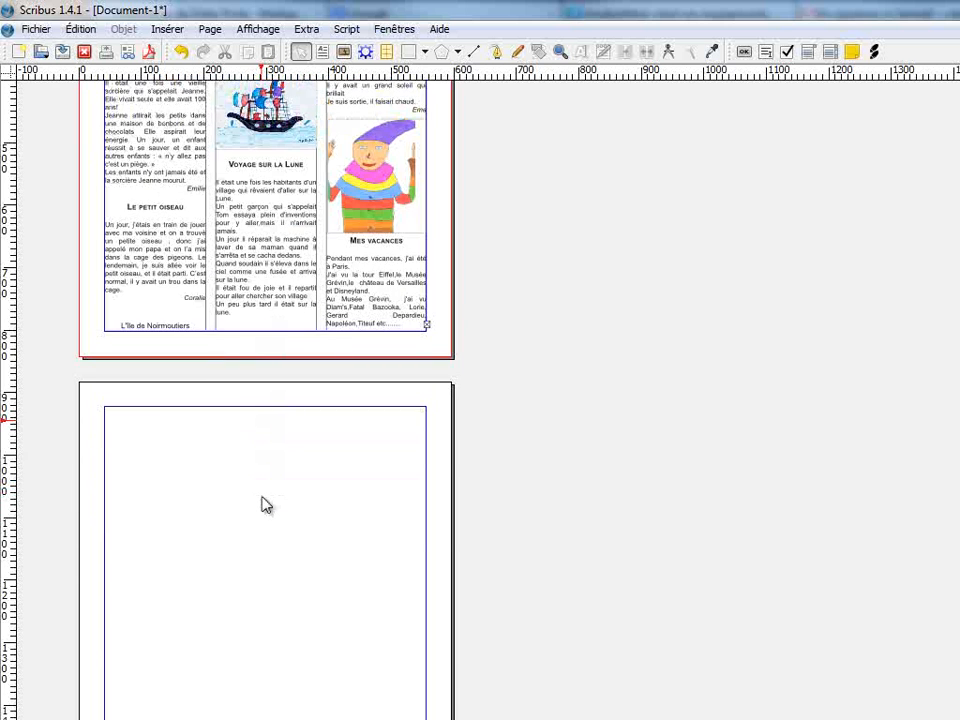
pyautogui.click(322, 51)
pyautogui.moveTo(111, 414); pyautogui.dragTo(426, 719)
# - Draw a text frame filling the area within the margins of page 3
pyautogui.scroll(-10, 306, 696)
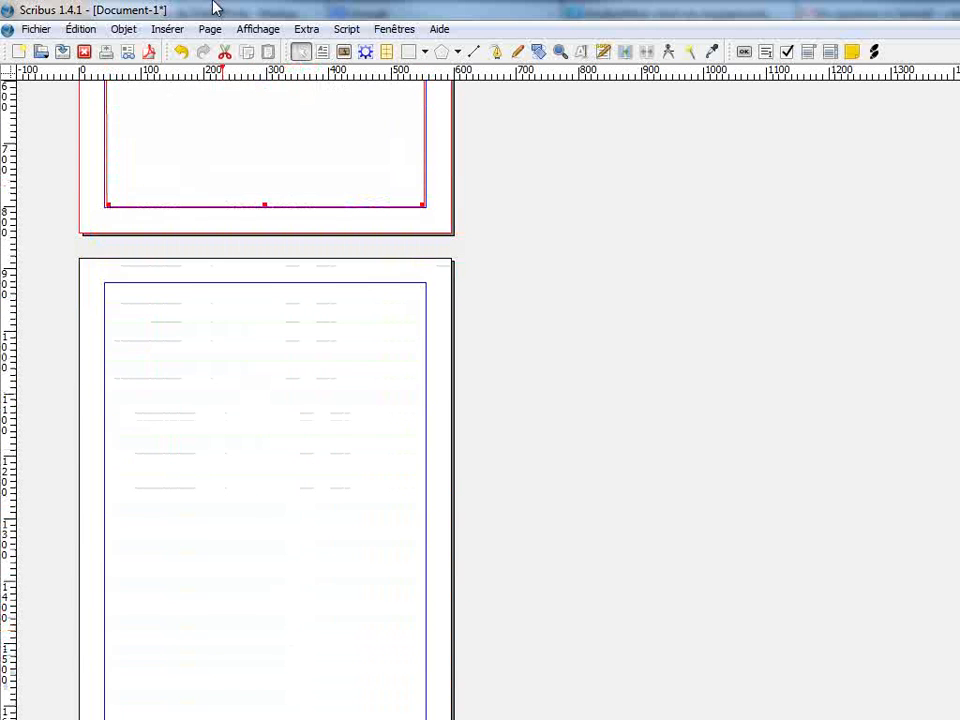
pyautogui.click(323, 52)
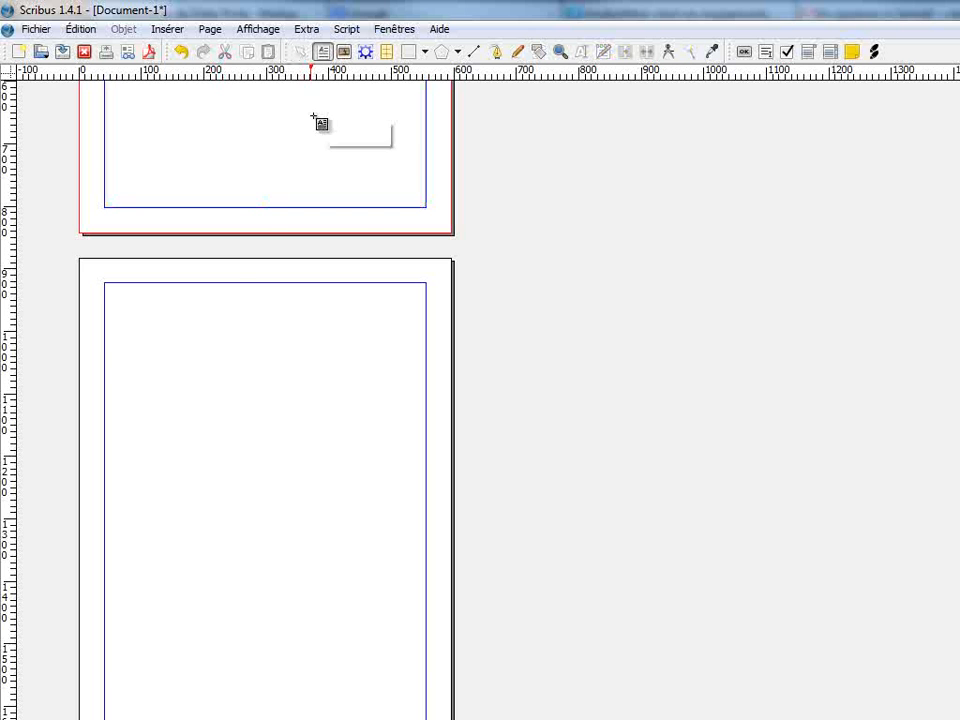
pyautogui.moveTo(106, 287); pyautogui.dragTo(426, 719)
pyautogui.moveTo(427, 719); pyautogui.dragTo(427, 719)
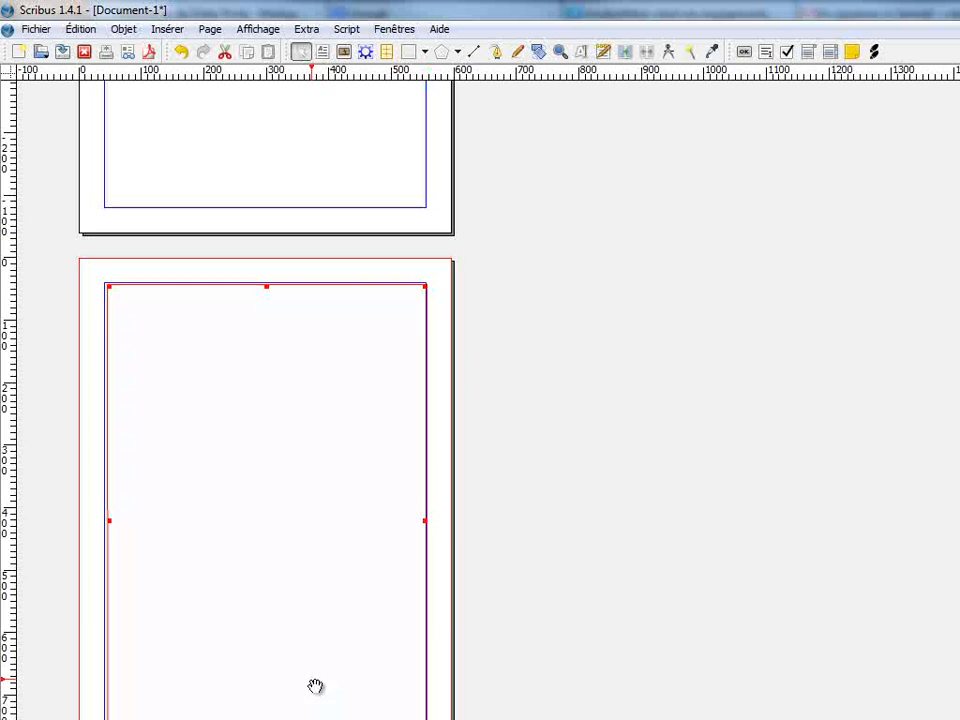
# - Draw a text frame filling the area within the margins of page 4
pyautogui.scroll(-7, 314, 684)
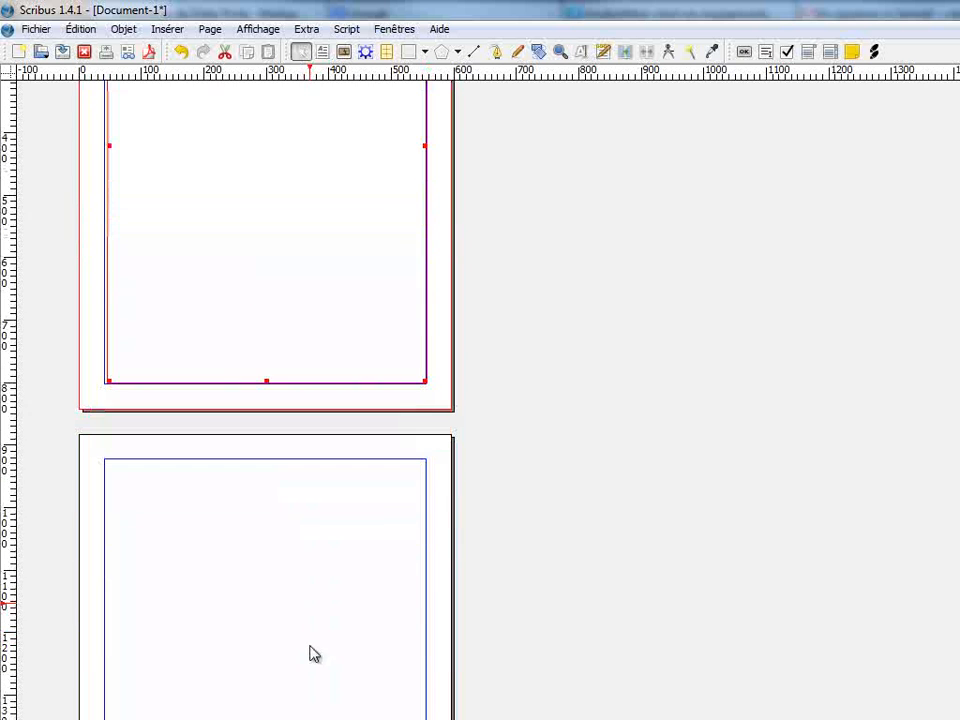
pyautogui.click(322, 52)
pyautogui.moveTo(111, 399); pyautogui.dragTo(424, 719)
# - Link the three-column text frame on page 1 to the text frame on page 2
pyautogui.scroll(3, 372, 513)
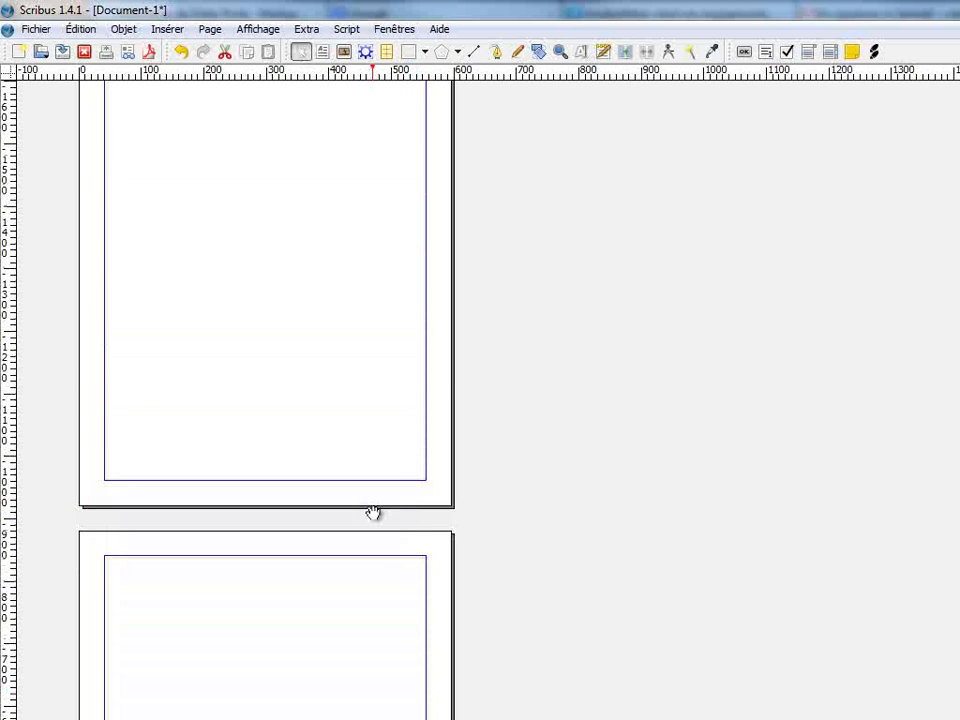
pyautogui.scroll(-1, 372, 513)
pyautogui.click(375, 387)
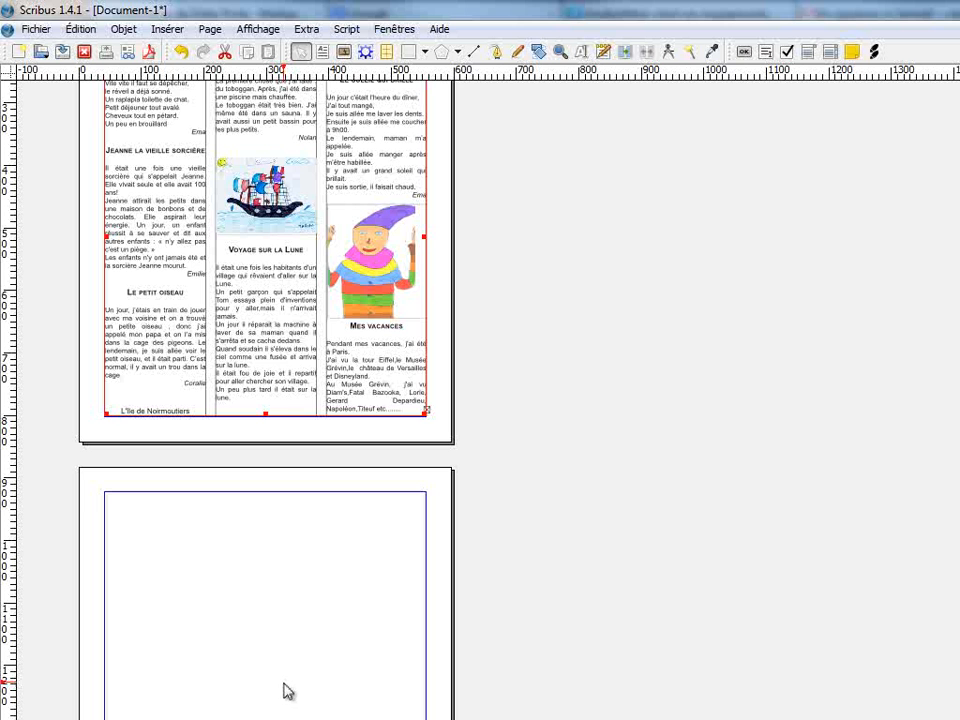
pyautogui.click(124, 30)
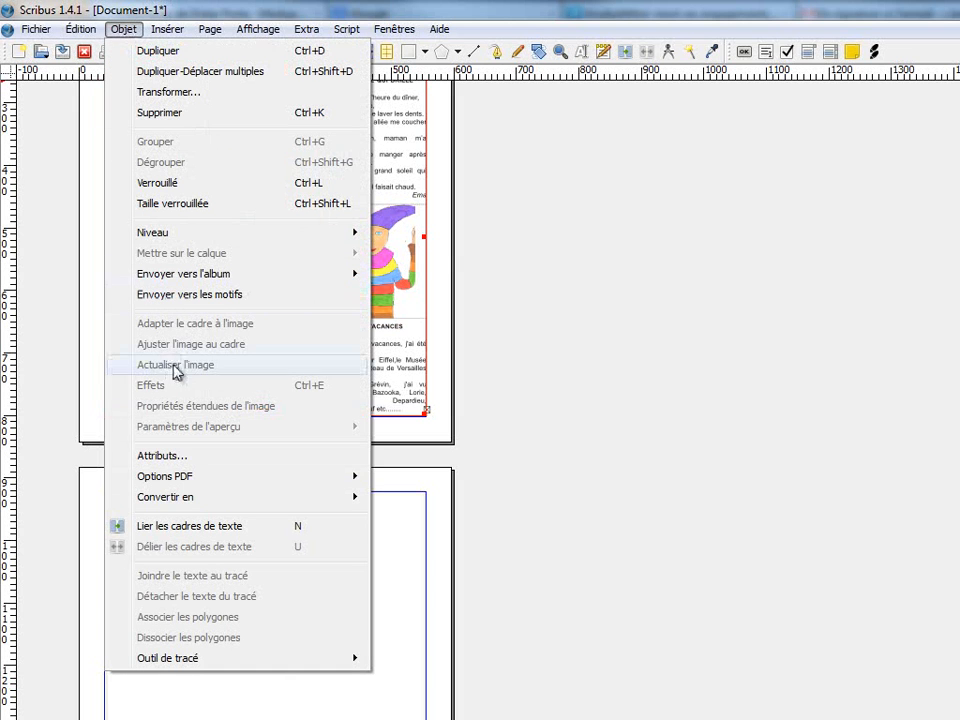
pyautogui.click(186, 530)
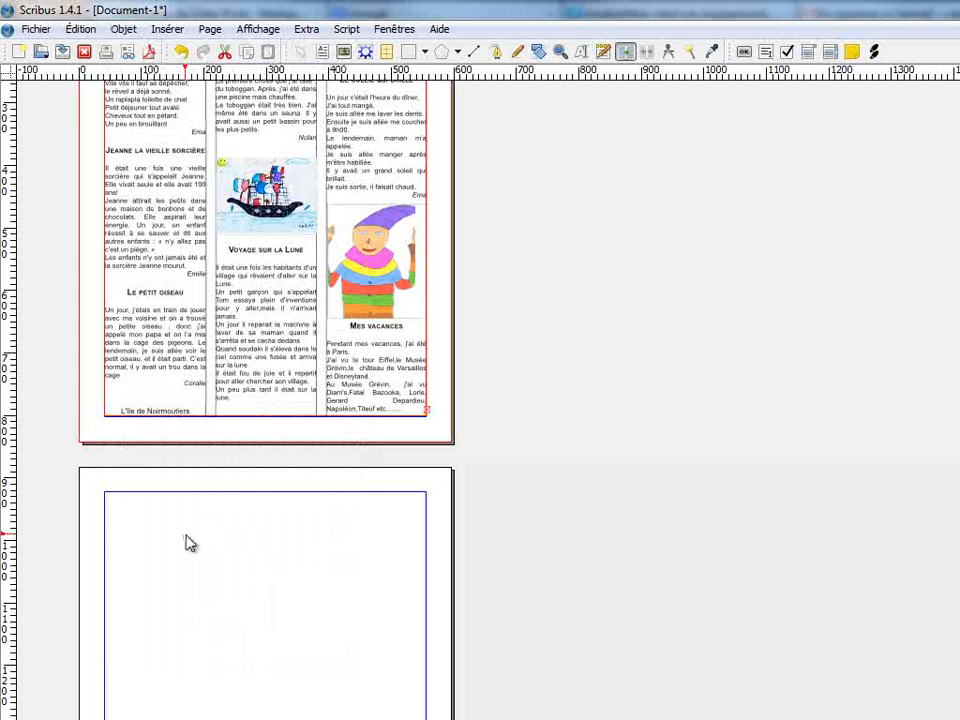
pyautogui.click(208, 683)
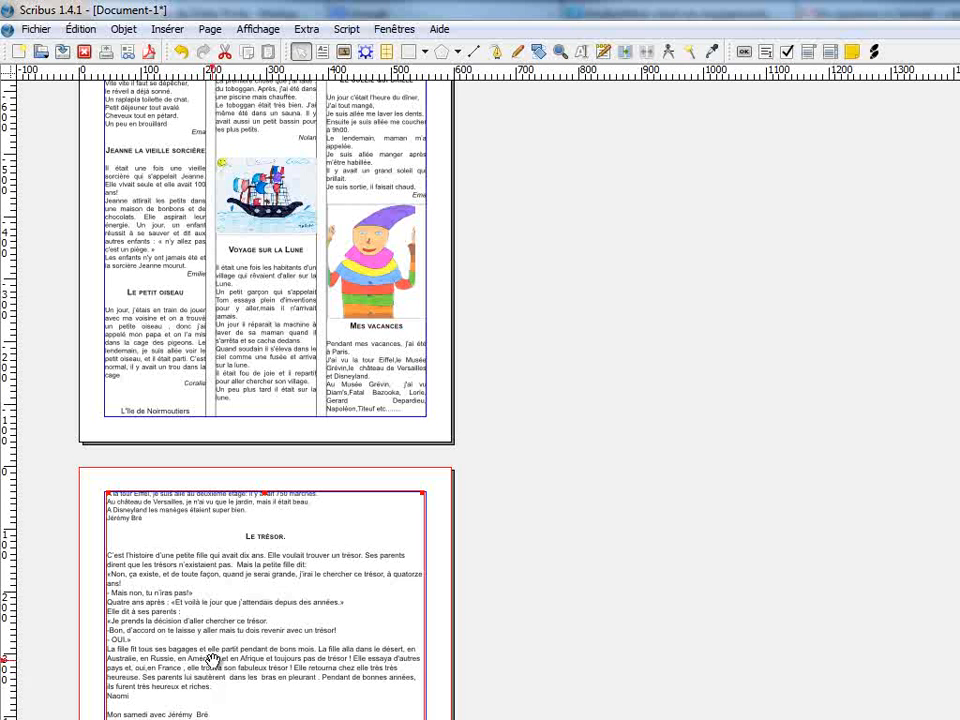
# - Link the text frame on page 2 to the text frame on page 3
pyautogui.scroll(-5, 236, 622)
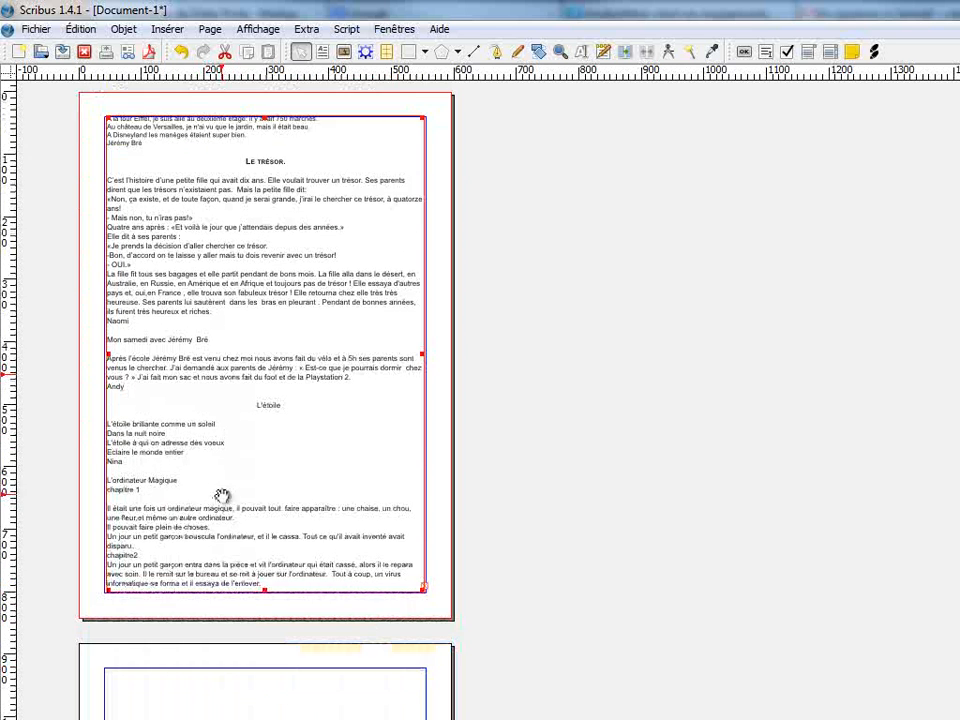
pyautogui.click(121, 29)
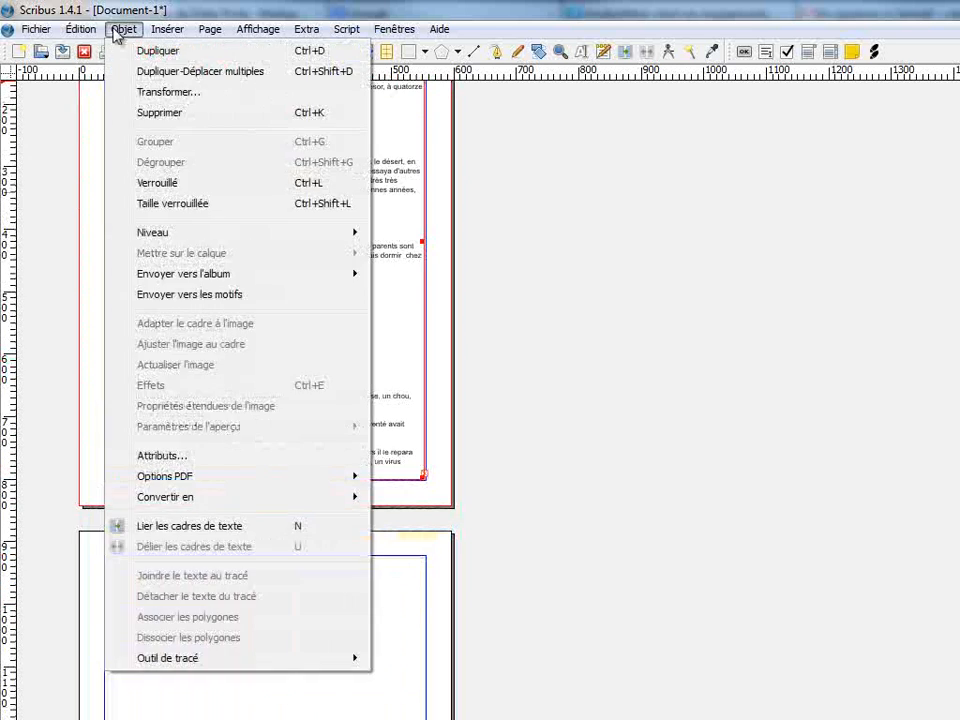
pyautogui.click(195, 528)
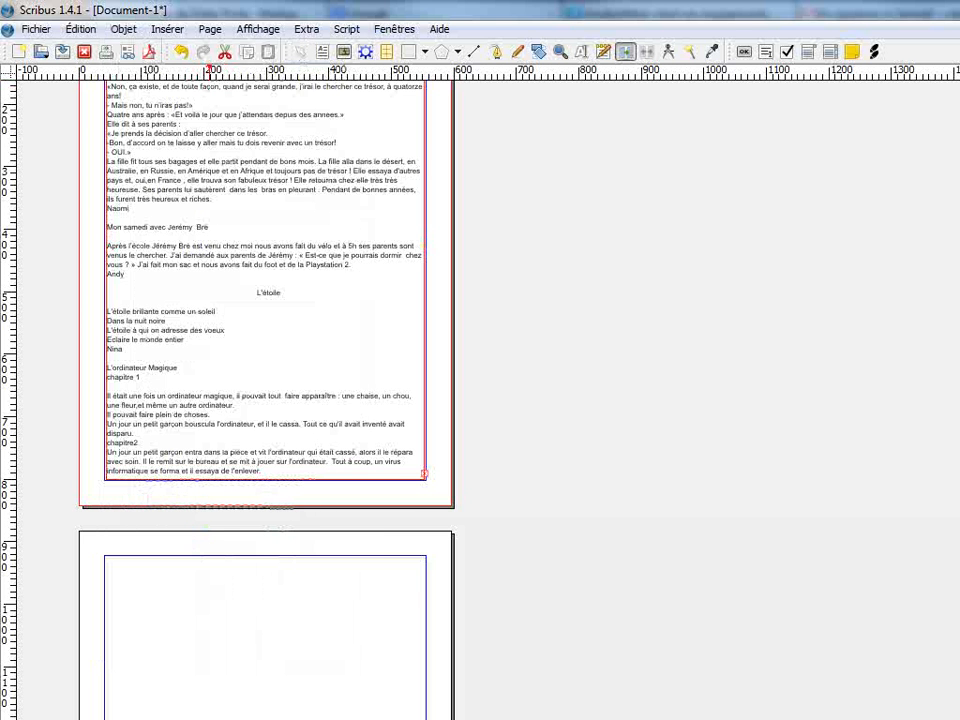
pyautogui.click(215, 640)
# - Link the text frame on page 3 to the text frame on page 4
pyautogui.scroll(-8, 240, 671)
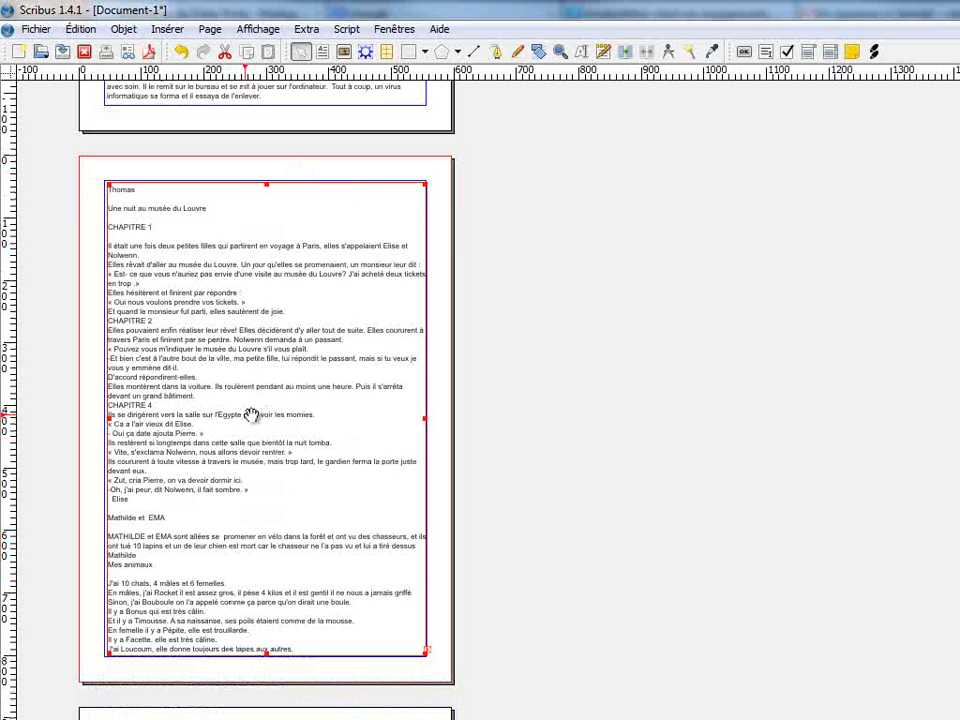
pyautogui.click(123, 29)
pyautogui.click(202, 528)
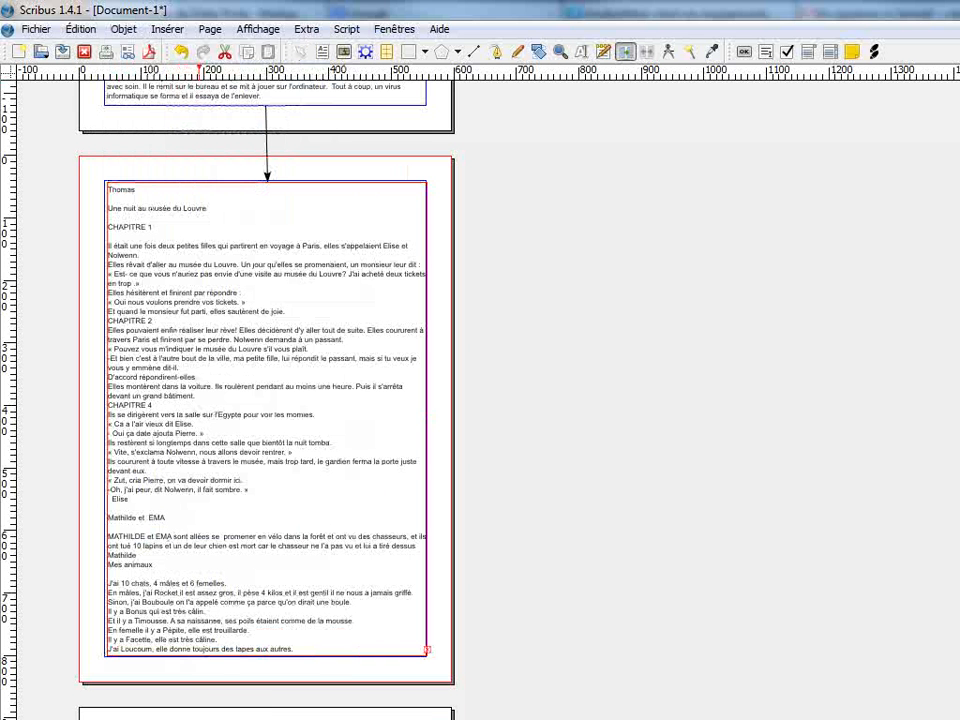
pyautogui.click(218, 715)
pyautogui.scroll(-4, 265, 600)
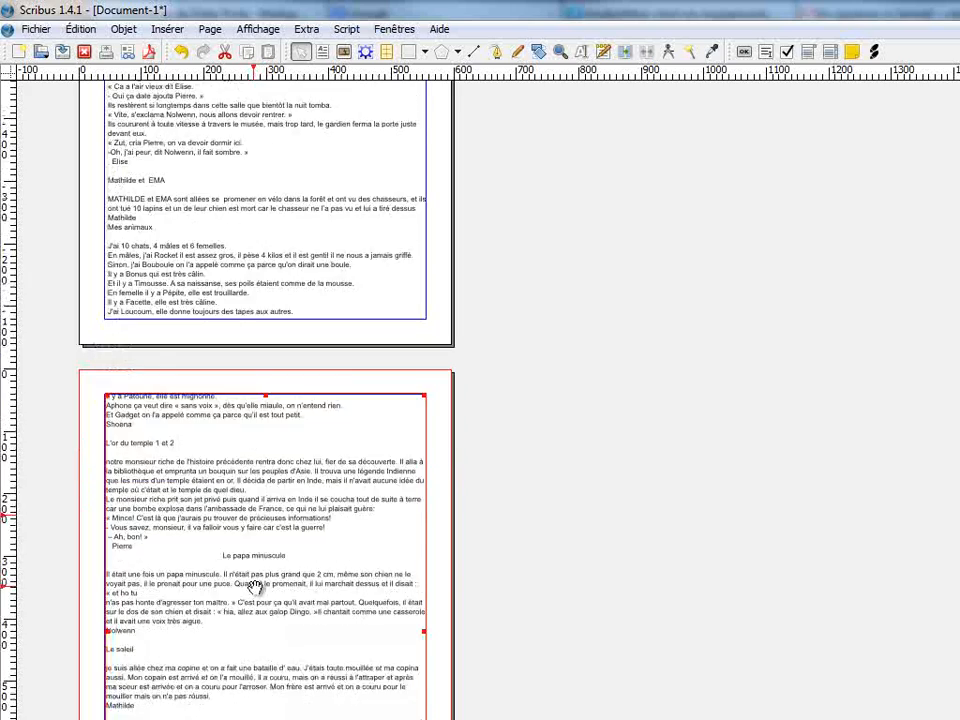
# - Set the text frame on page 4 to 3 columns with a 7 pt gutter
pyautogui.scroll(5, 255, 583)
pyautogui.scroll(6, 229, 555)
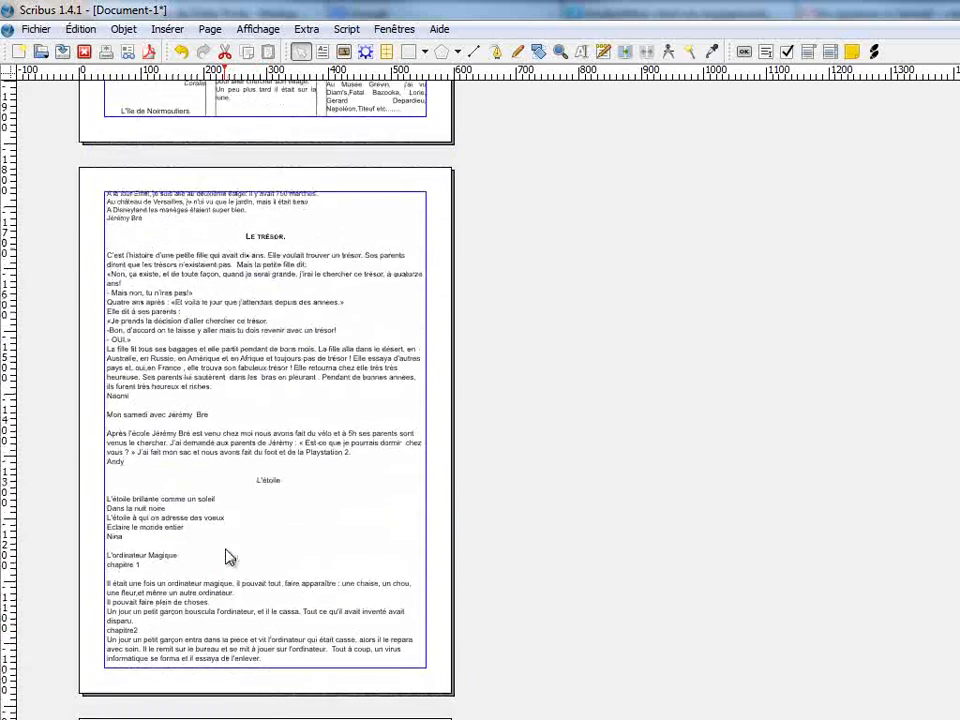
pyautogui.scroll(-2, 227, 561)
pyautogui.scroll(4, 227, 561)
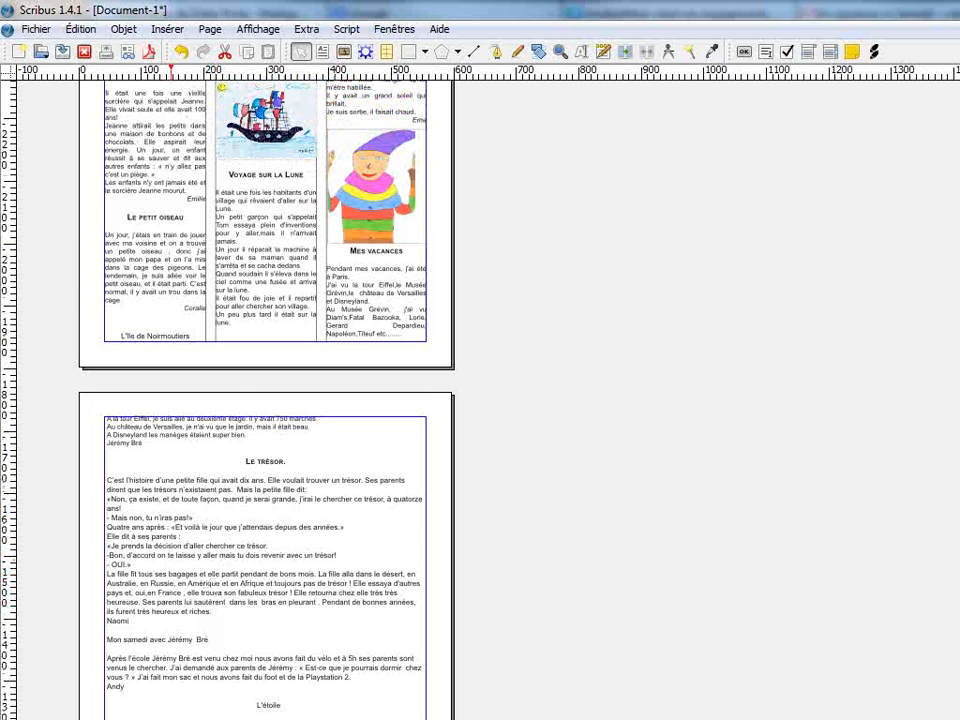
pyautogui.scroll(2, 297, 588)
pyautogui.scroll(-3, 300, 592)
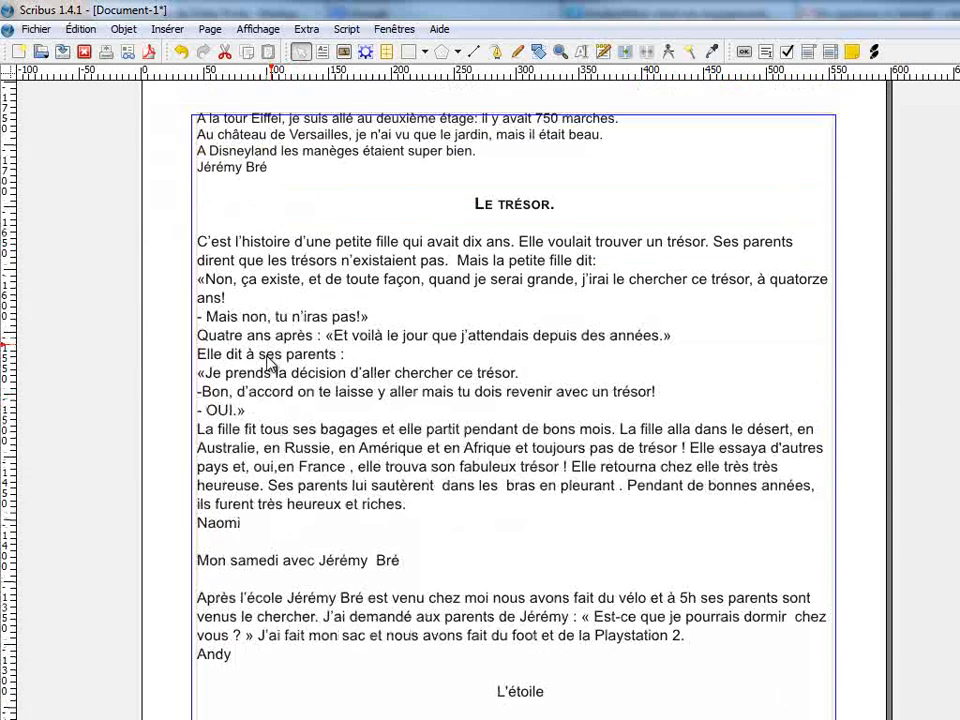
pyautogui.press('F2')
pyautogui.moveTo(214, 208); pyautogui.dragTo(68, 206)
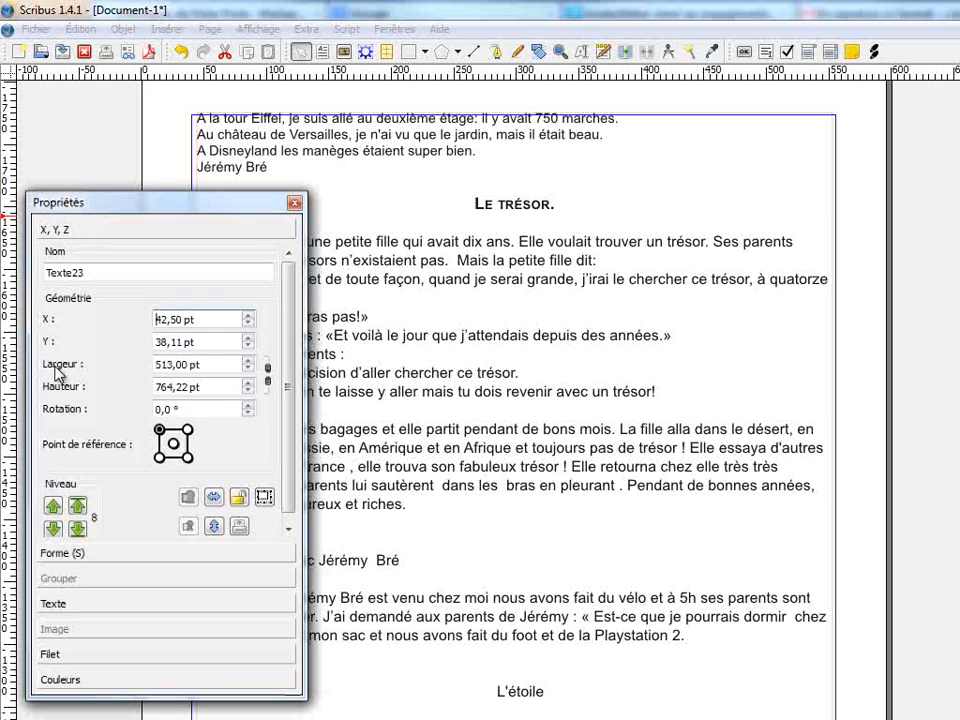
pyautogui.click(55, 605)
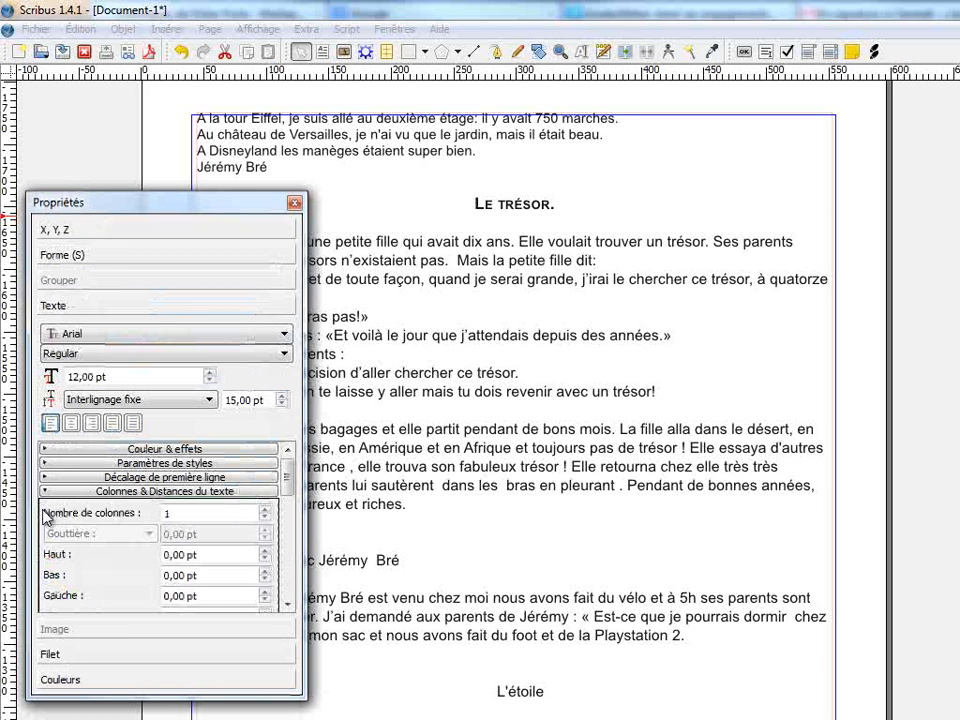
pyautogui.click(266, 512)
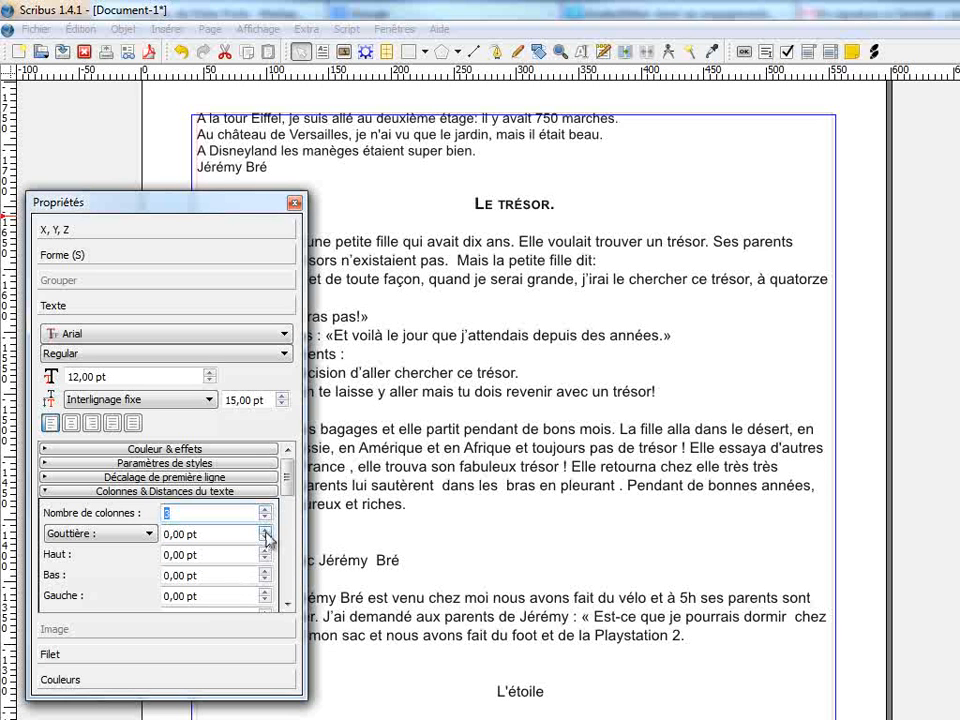
pyautogui.click(266, 530)
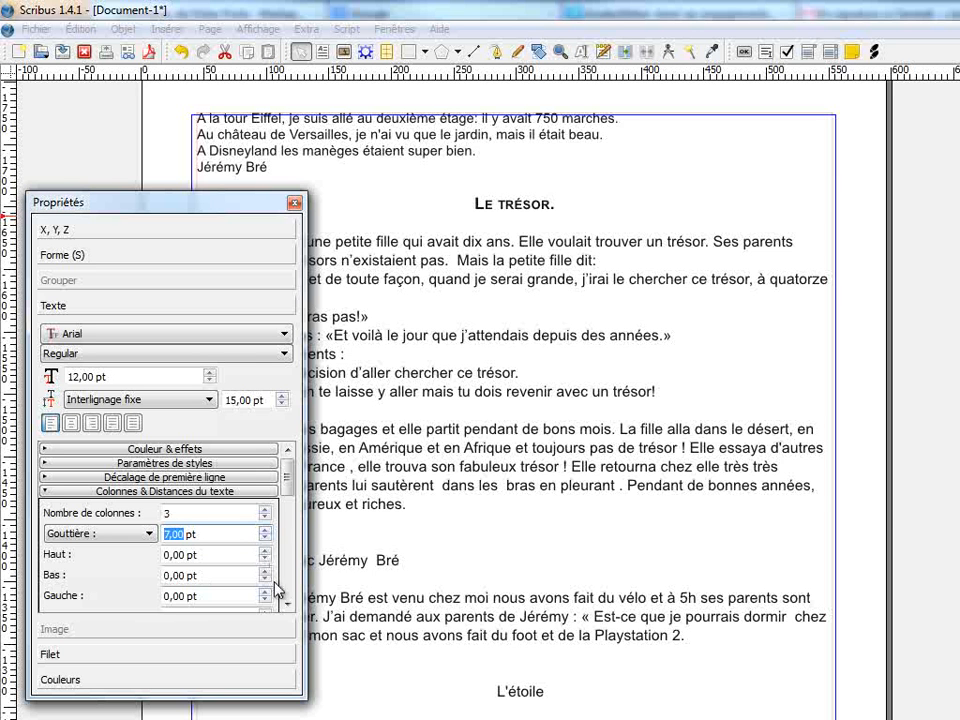
pyautogui.scroll(-5, 300, 592)
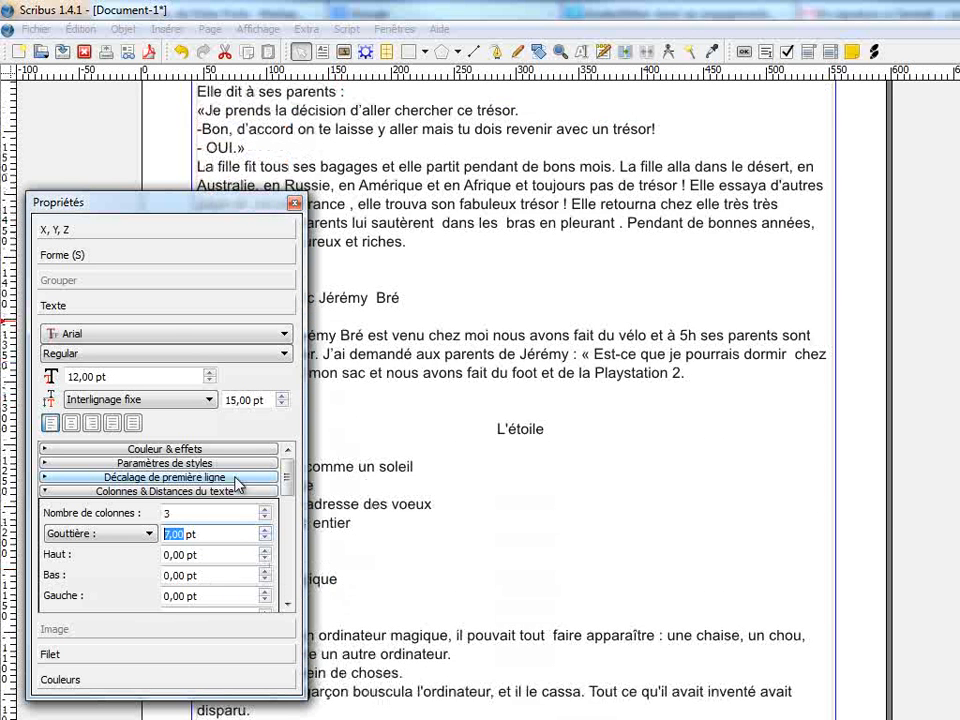
# - Set the text frame on page 2 to 3 columns with a 7 pt gutter
pyautogui.click(318, 526)
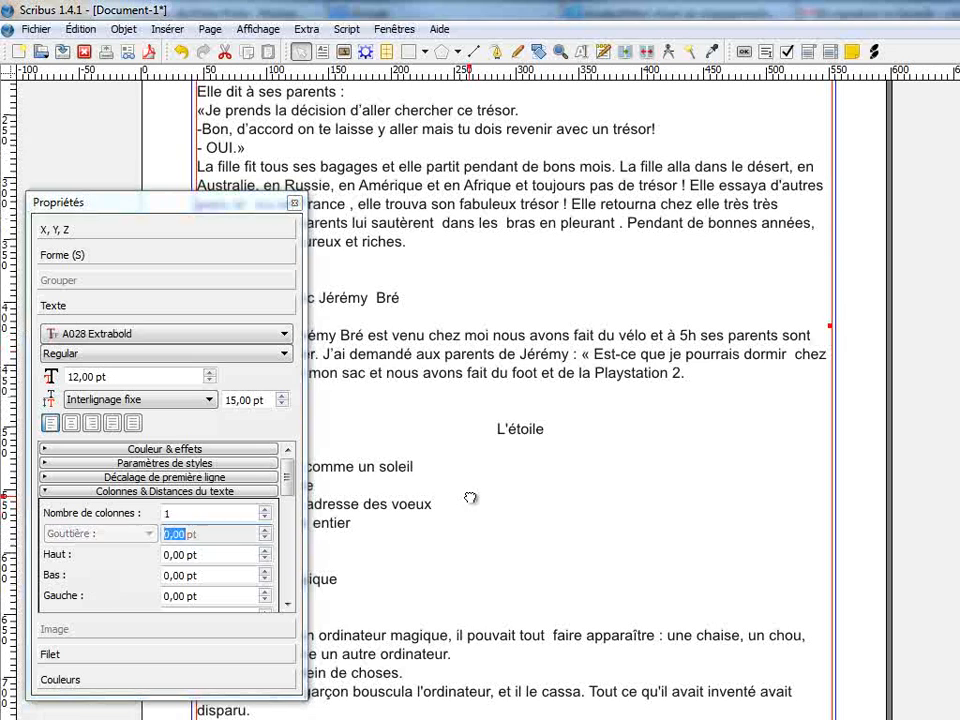
pyautogui.click(265, 511)
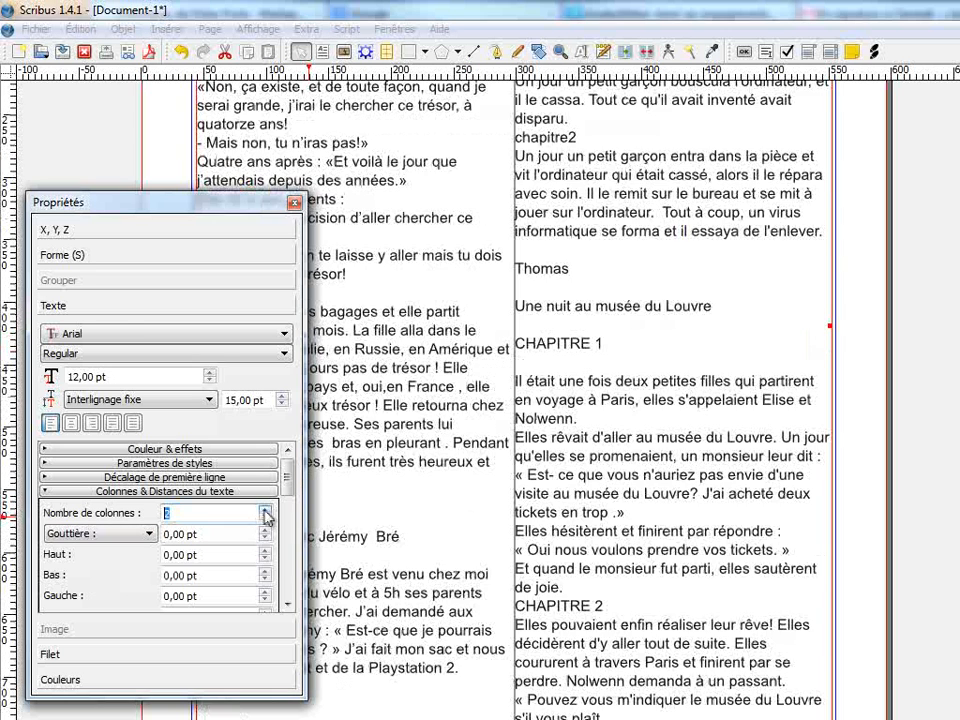
pyautogui.click(265, 511)
pyautogui.click(265, 531)
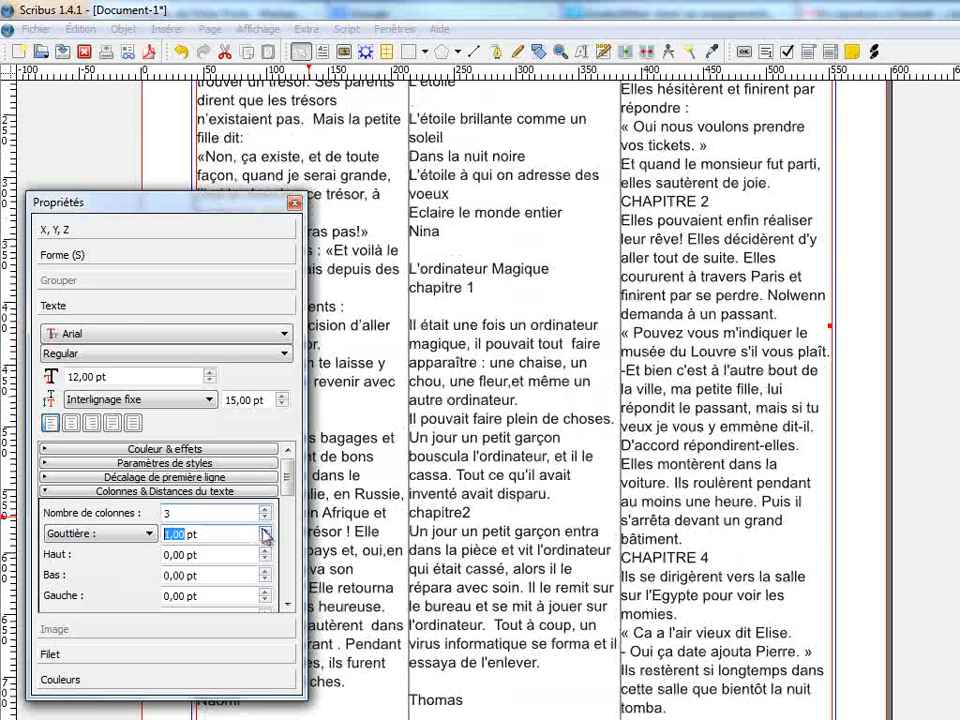
pyautogui.click(265, 531)
pyautogui.click(265, 531)
pyautogui.click(265, 531)
pyautogui.click(265, 531)
pyautogui.click(265, 531)
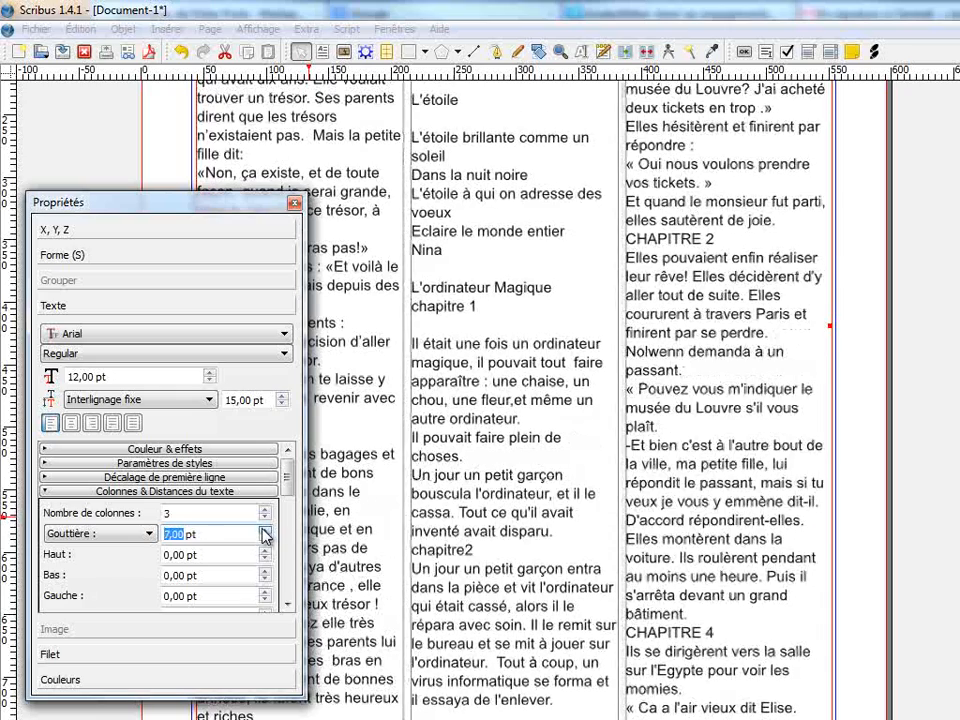
pyautogui.click(265, 531)
# - Set the text frame on page 3 to 3 columns with a 6 pt gutter
pyautogui.scroll(-3, 473, 535)
pyautogui.scroll(-6, 473, 535)
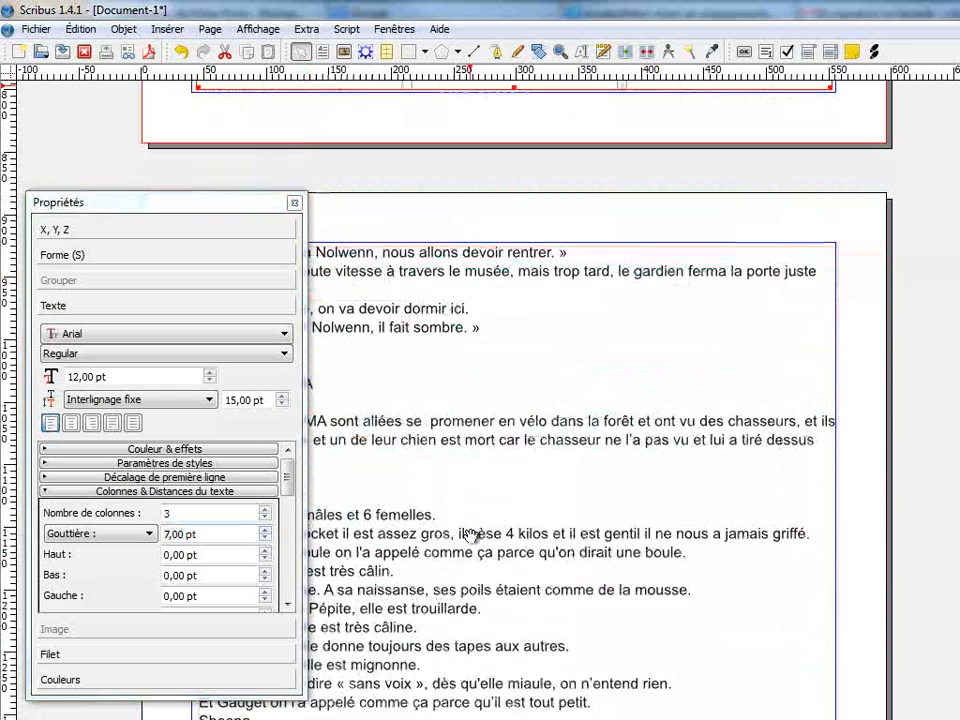
pyautogui.click(480, 537)
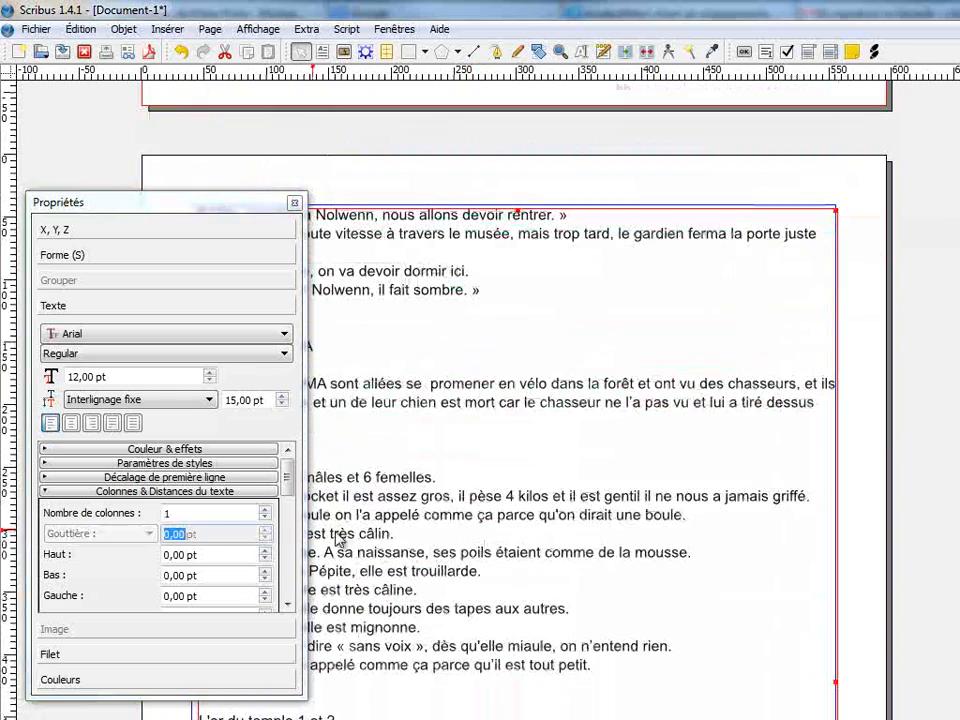
pyautogui.click(265, 511)
pyautogui.click(265, 511)
pyautogui.click(265, 531)
pyautogui.click(265, 531)
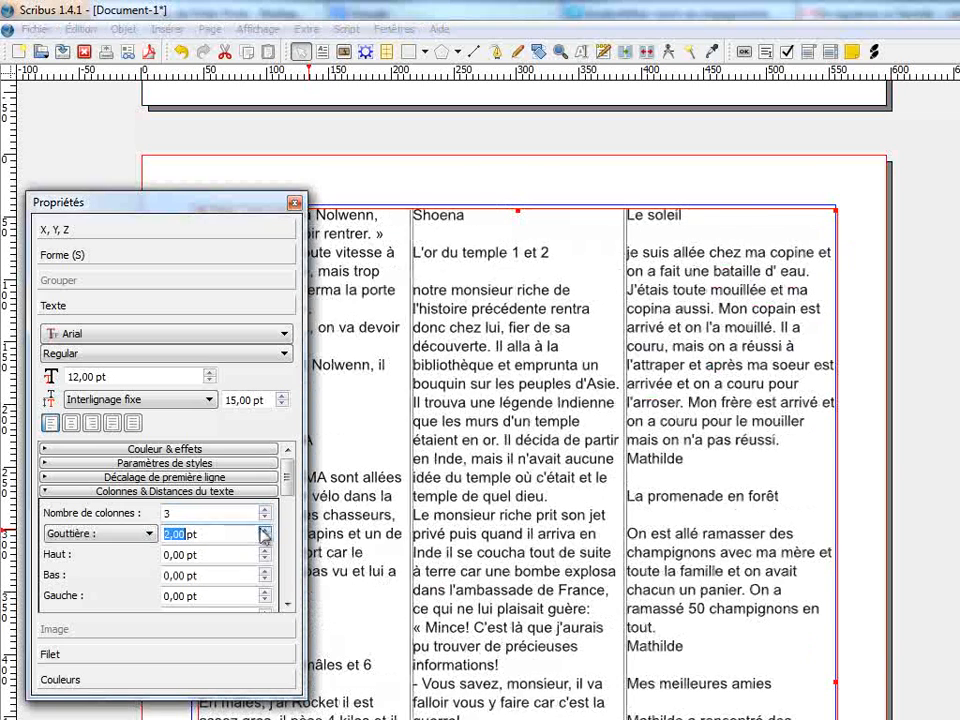
pyautogui.click(265, 532)
pyautogui.click(265, 532)
pyautogui.click(265, 532)
pyautogui.click(265, 532)
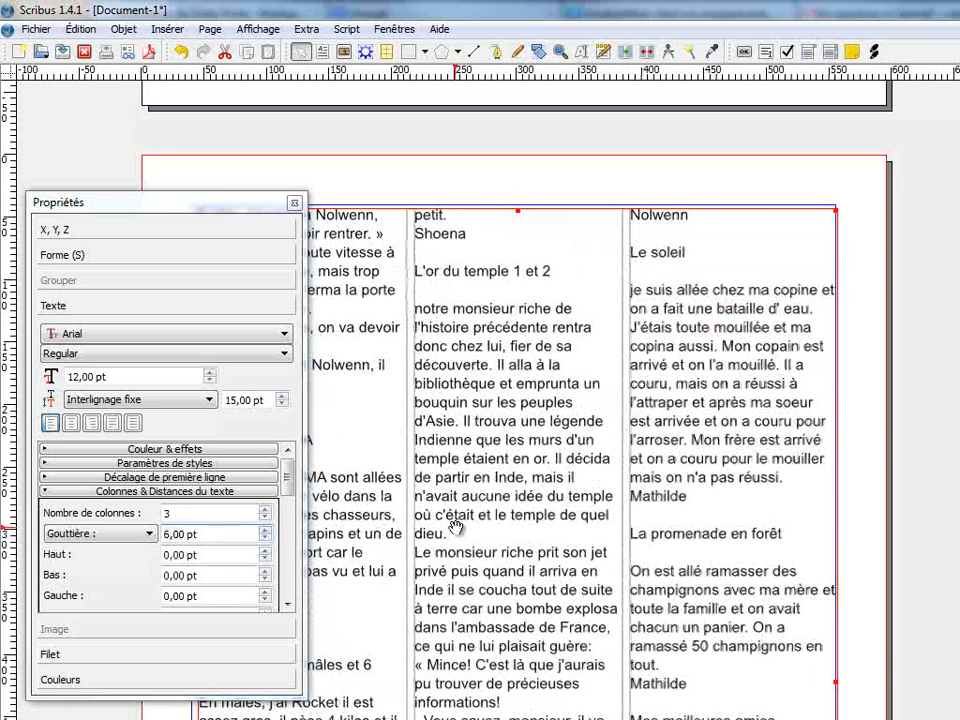
# - Check the column settings of page 4's text frame and review the column layout of the linked pages
pyautogui.scroll(-12, 455, 527)
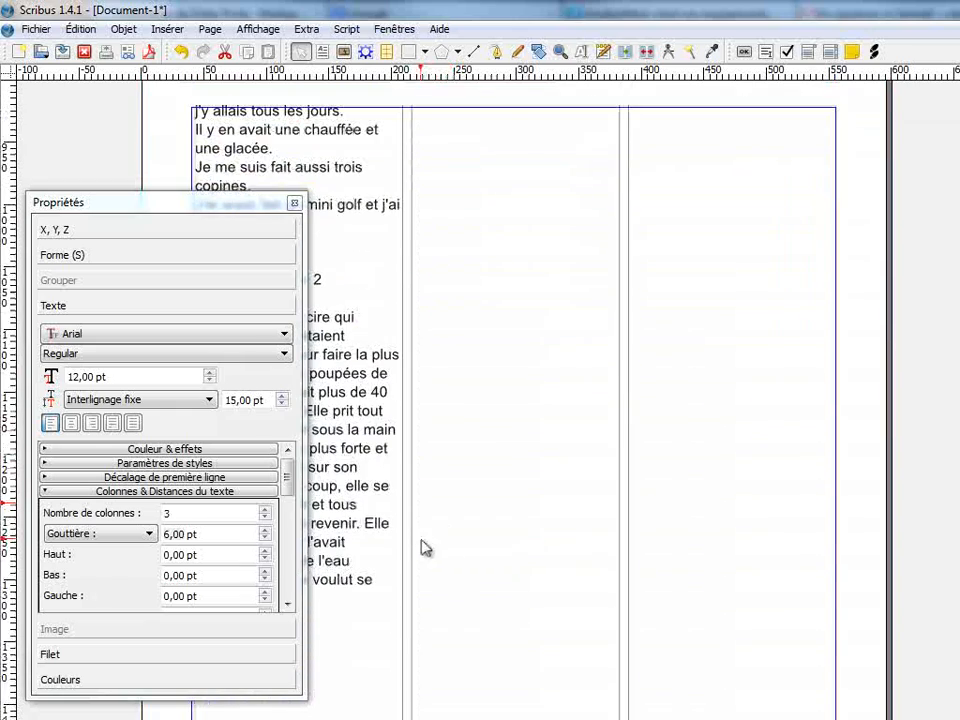
pyautogui.click(420, 540)
pyautogui.scroll(3, 423, 523)
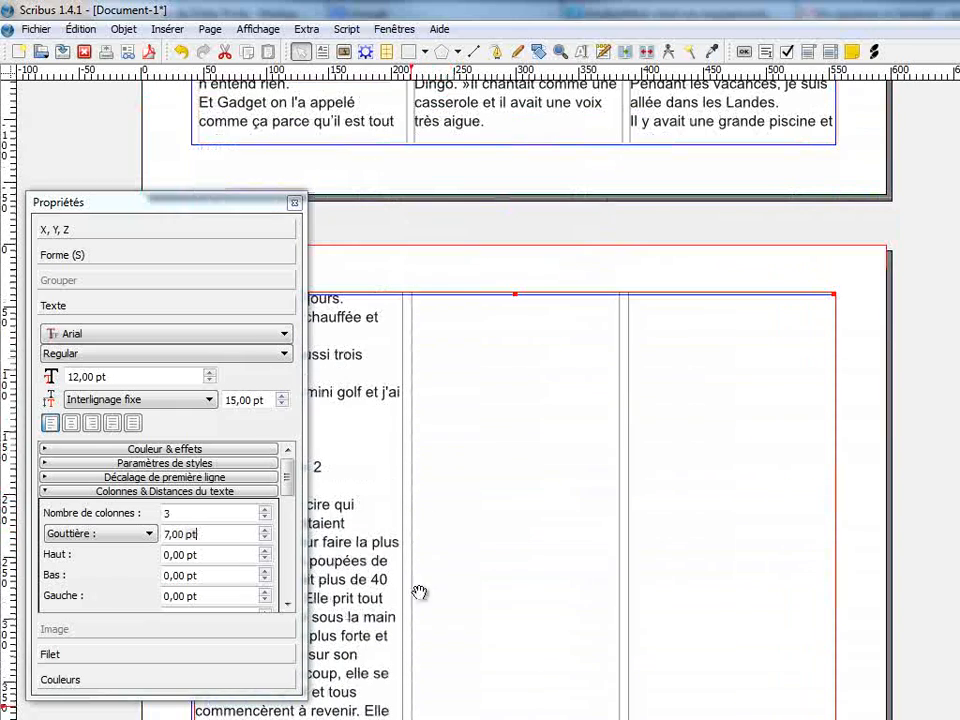
pyautogui.scroll(20, 428, 643)
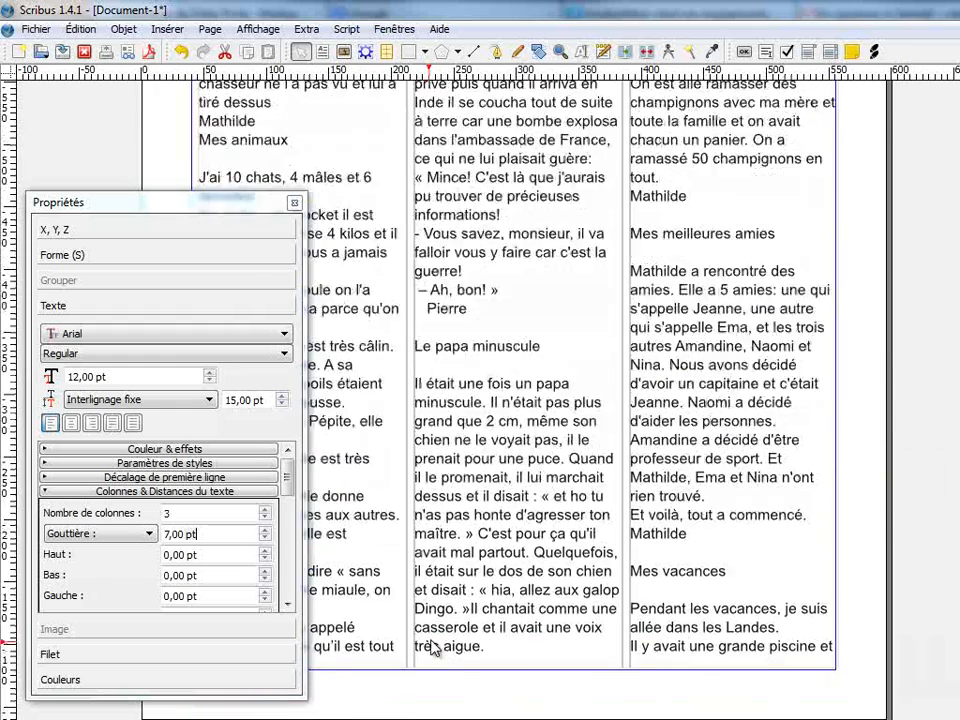
pyautogui.scroll(20, 435, 645)
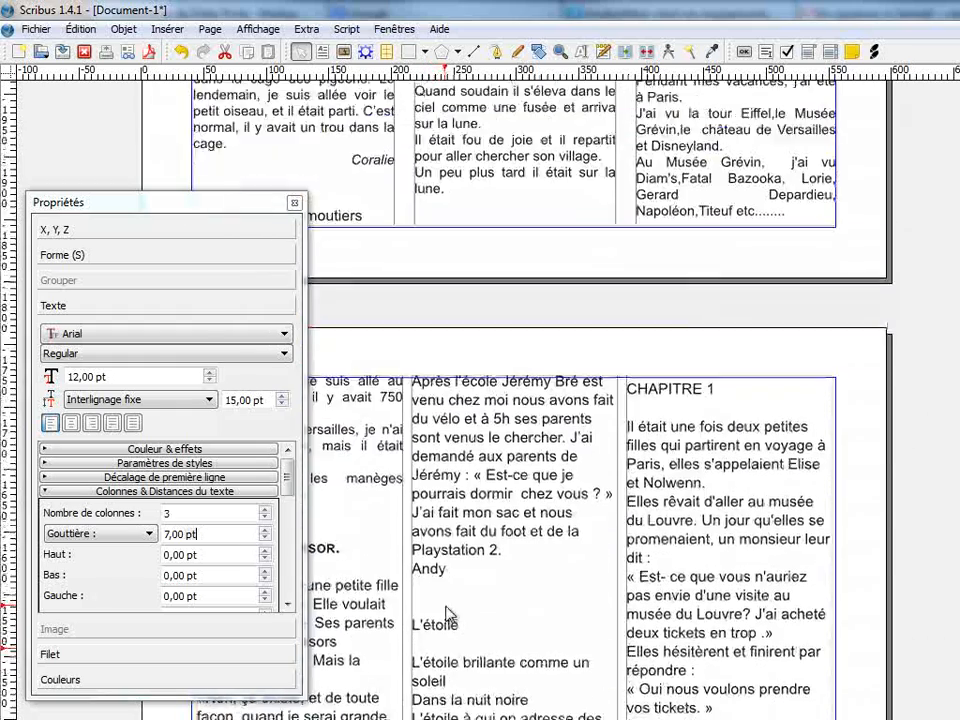
pyautogui.scroll(3, 451, 616)
pyautogui.scroll(-4, 453, 621)
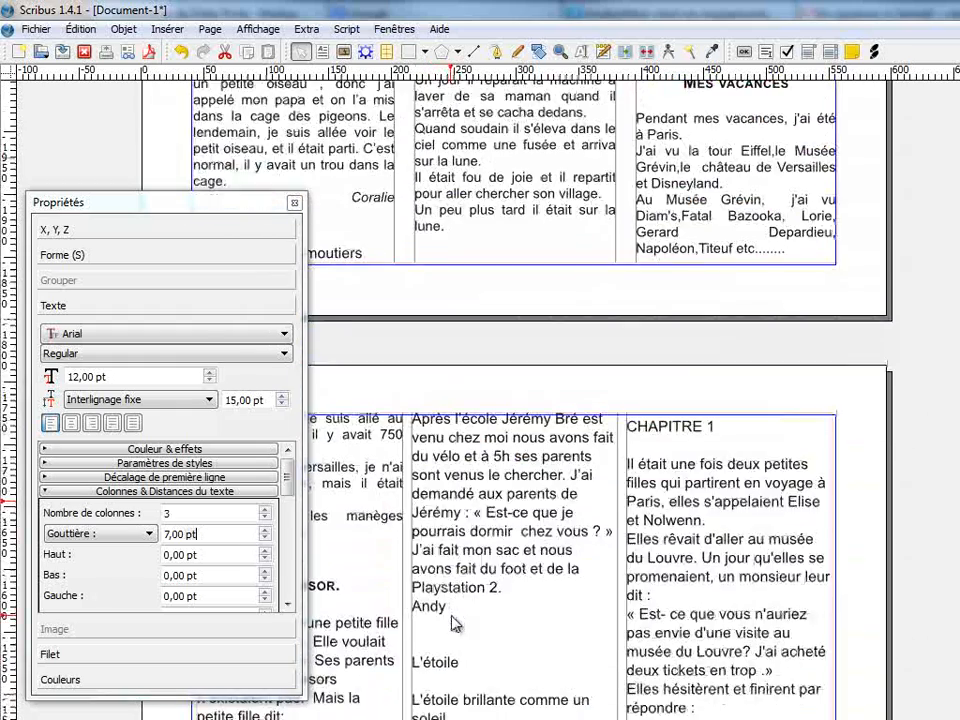
# - Move the text properties palette aside and close it to view the first column of page 2
pyautogui.moveTo(175, 203); pyautogui.dragTo(745, 227)
pyautogui.click(866, 228)
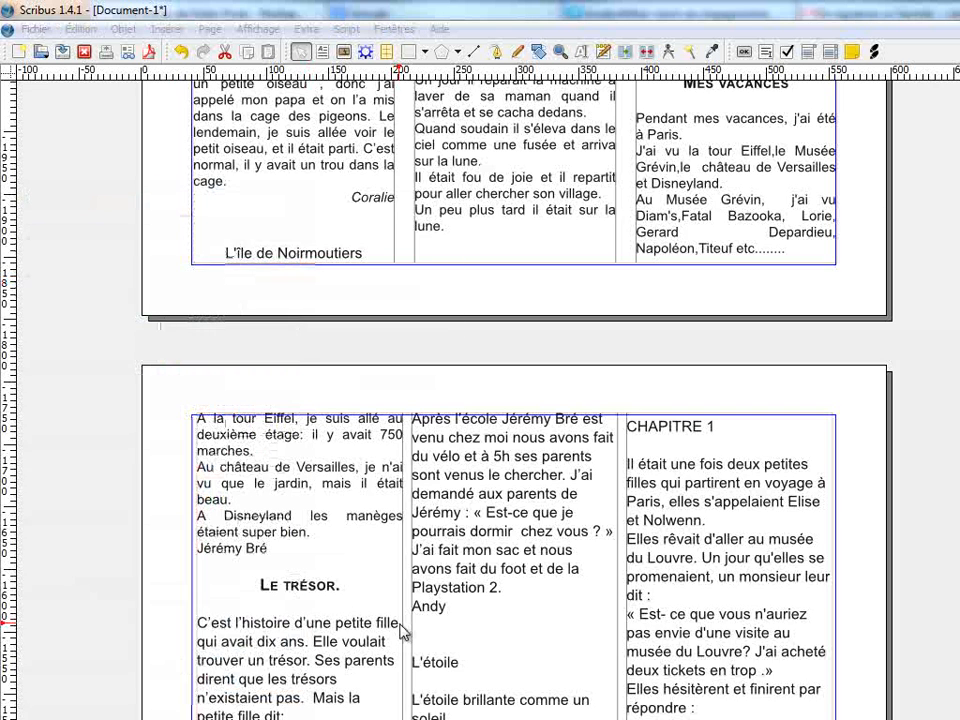
pyautogui.scroll(-5, 403, 638)
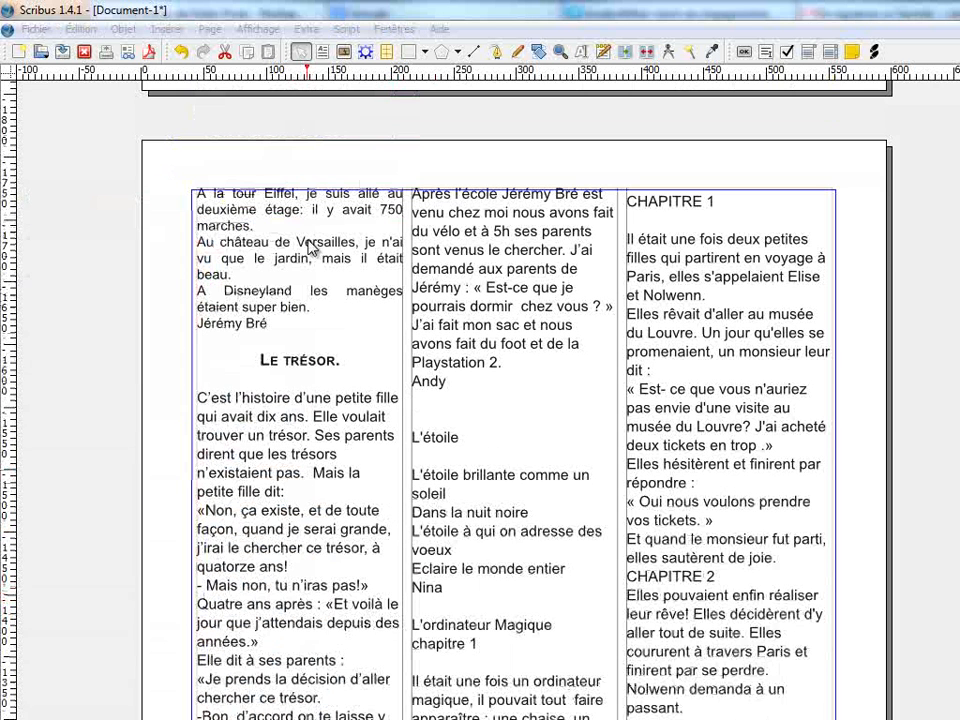